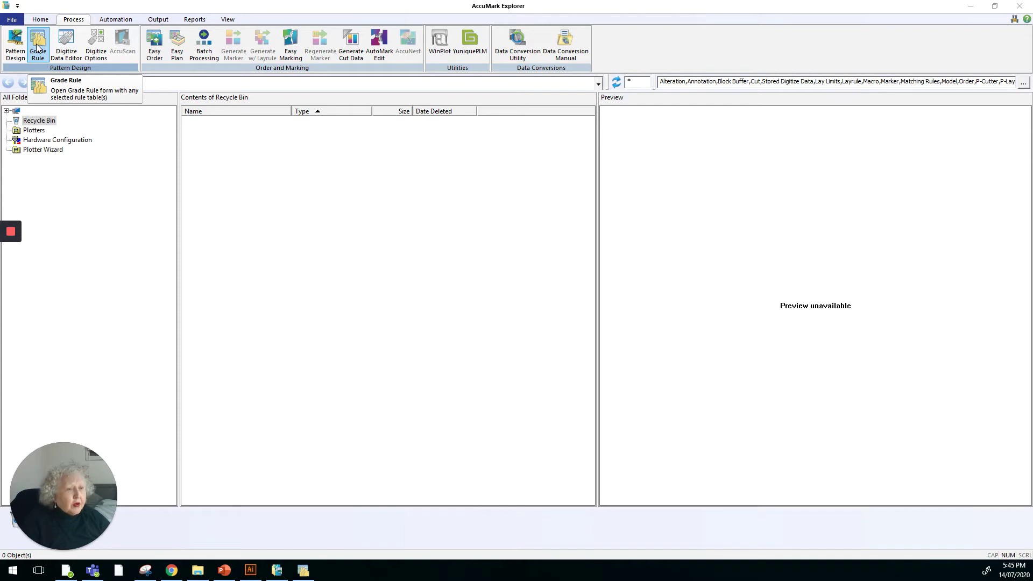
- Open a new untitled metric rule table from Grade Rule and bring its window to the front
left_click(36, 49)
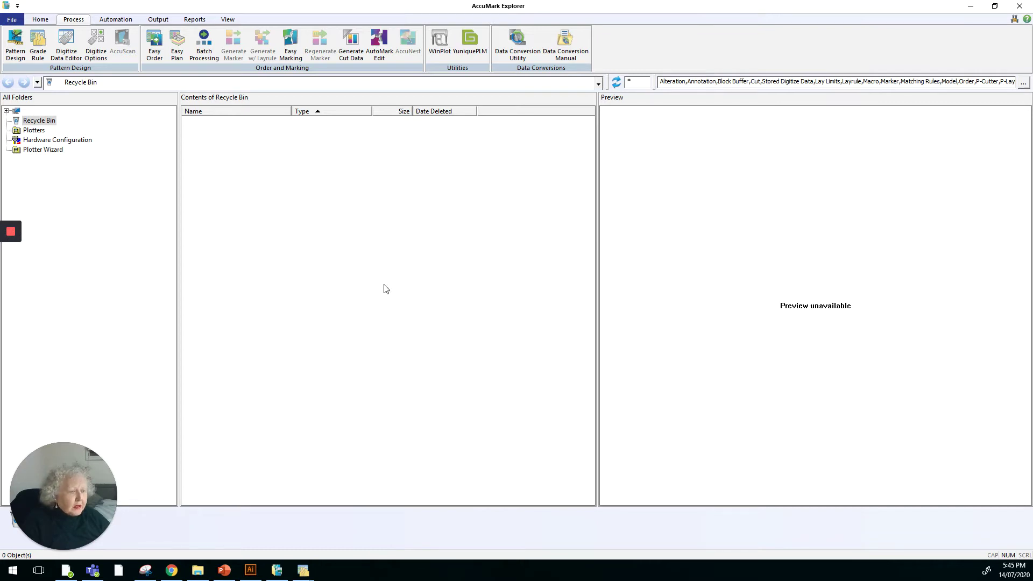
right_click(383, 305)
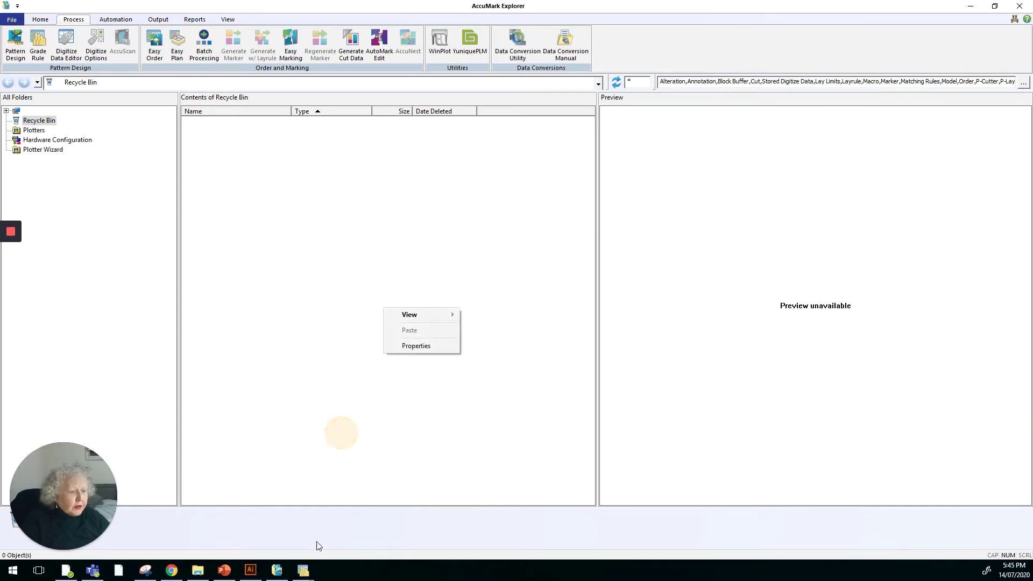
left_click(473, 467)
mouse_move(302, 571)
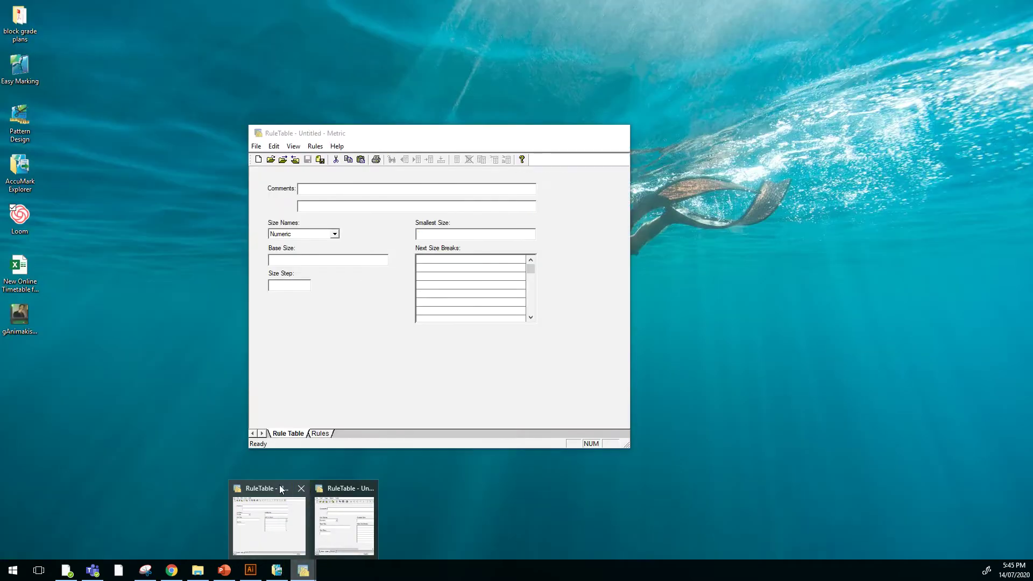
left_click(280, 485)
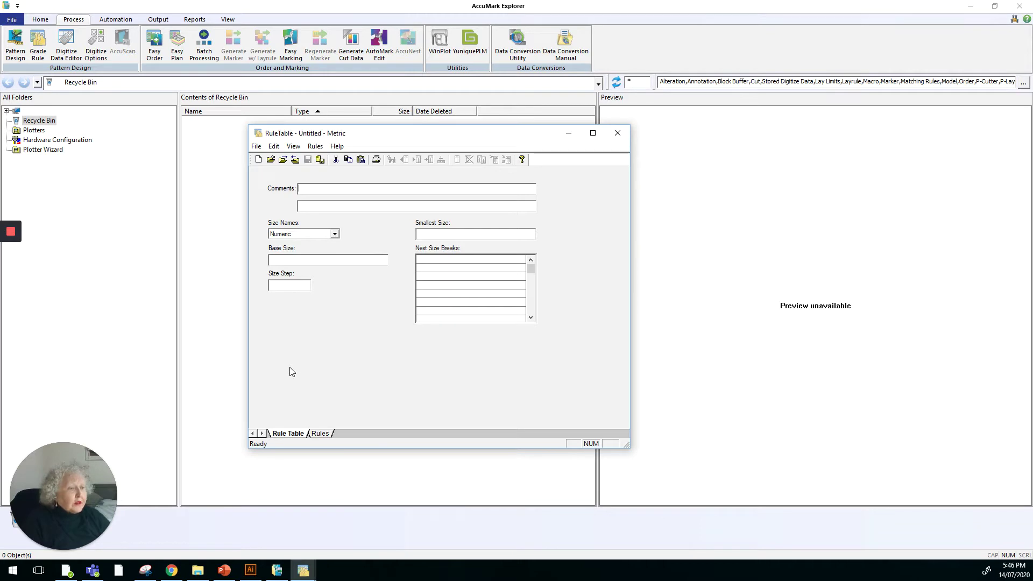
- Enter the comment 'Test grade rules' and leave the size name style on Numeric
left_click(313, 188)
left_click(311, 187)
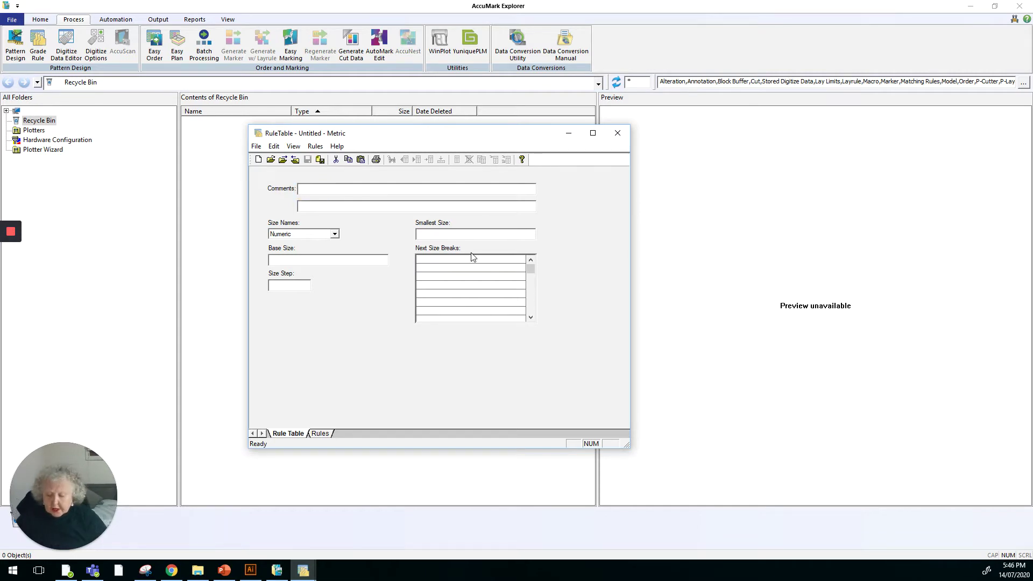
type("Tes")
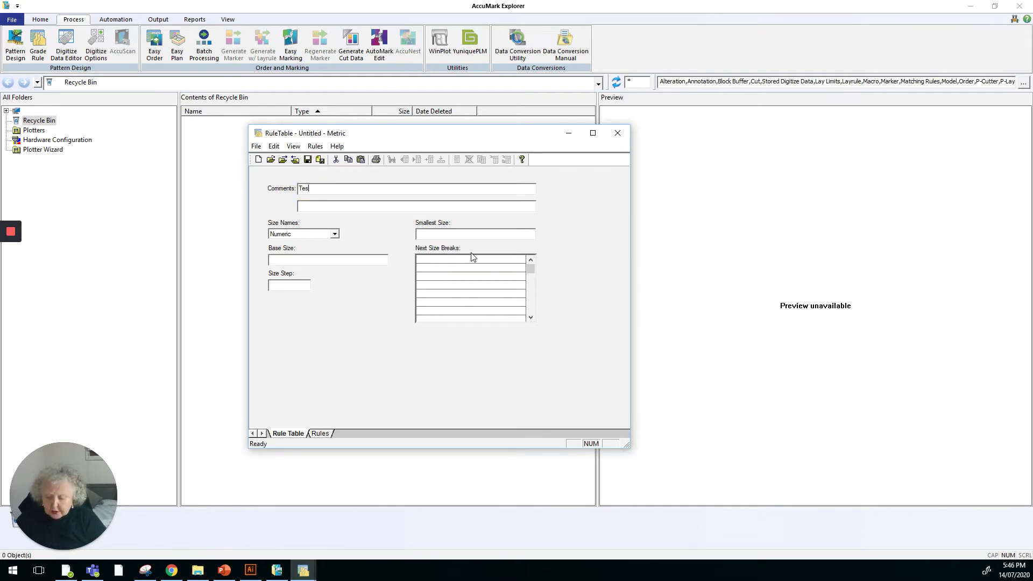
type("t grade rules")
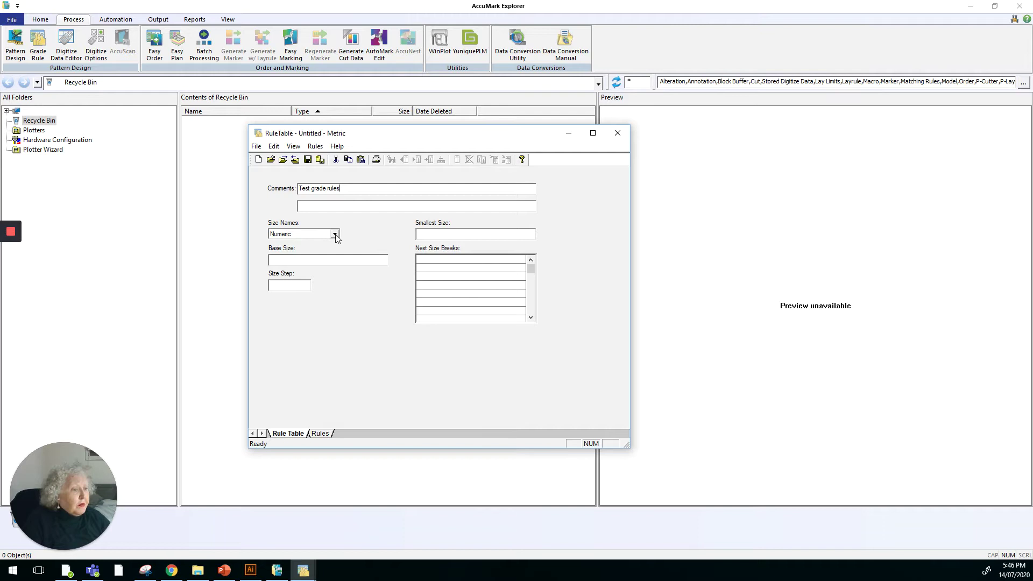
left_click(334, 234)
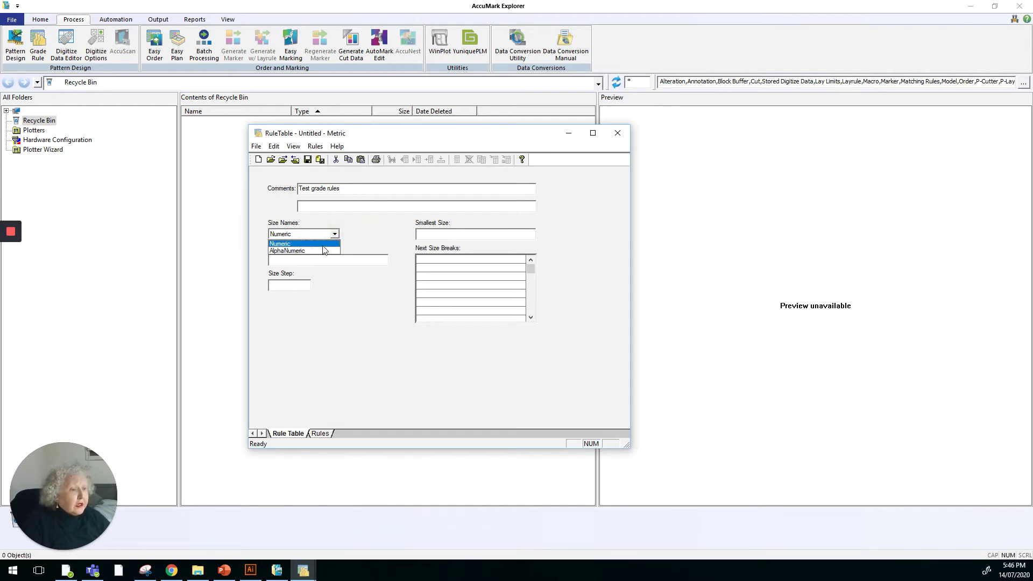
left_click(323, 245)
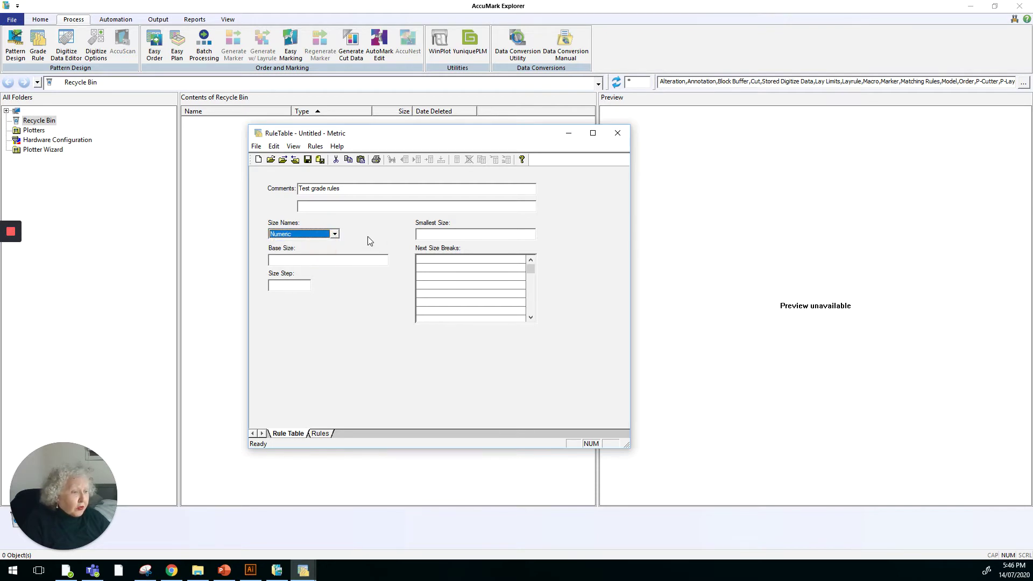
- Enter base size 10, size step 2 and smallest size 8
left_click(276, 259)
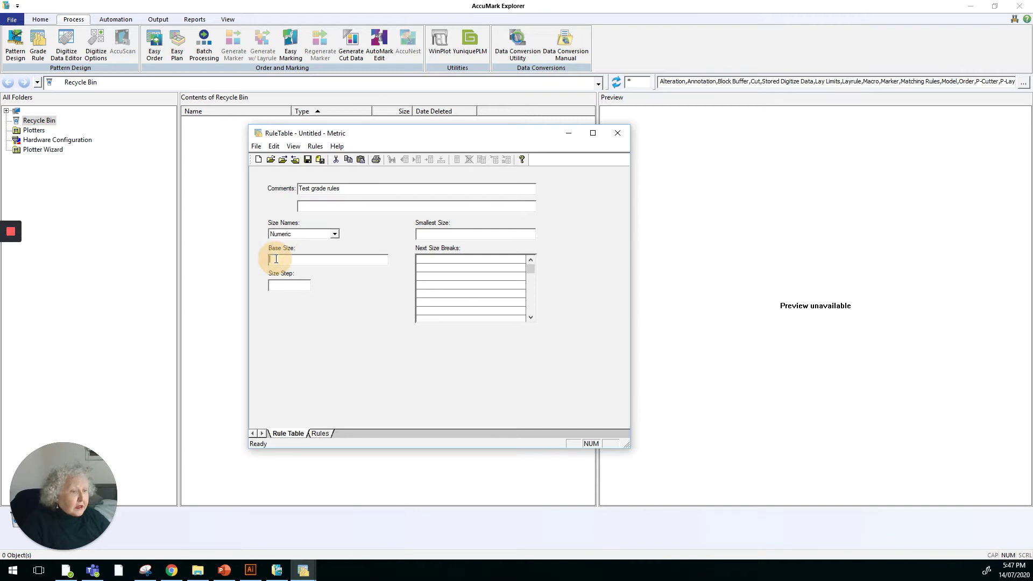
type("10")
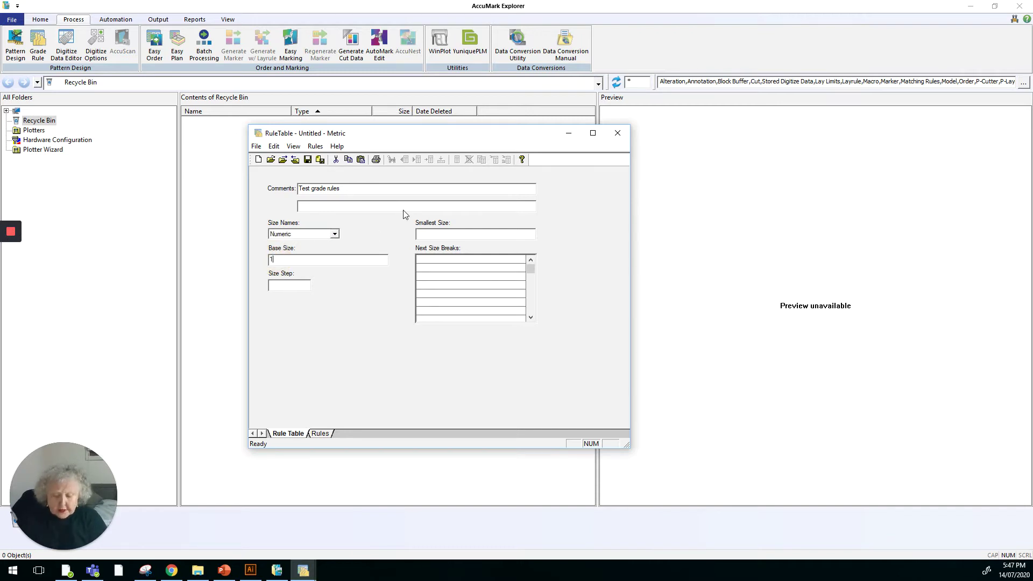
left_click(283, 283)
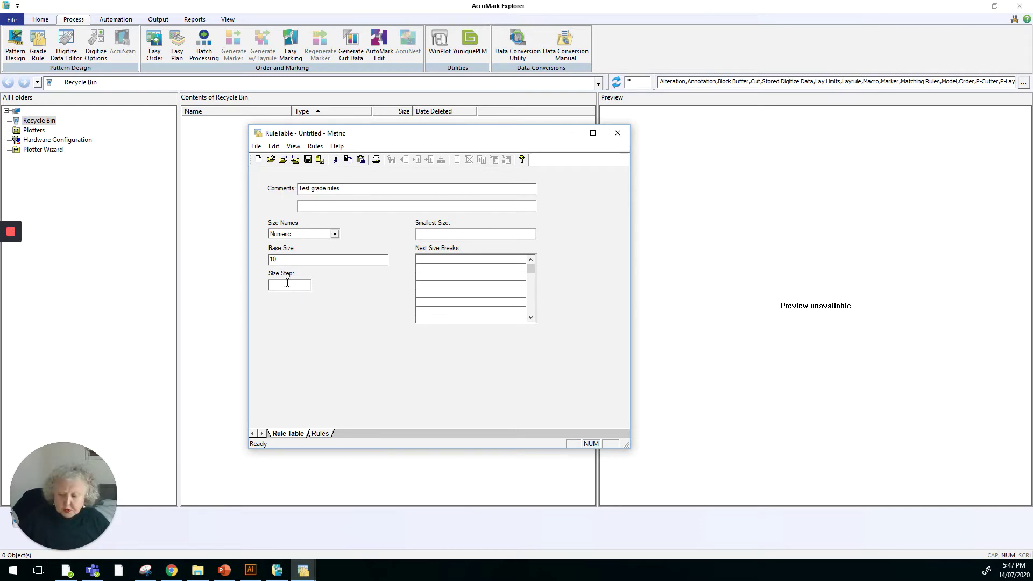
type("2")
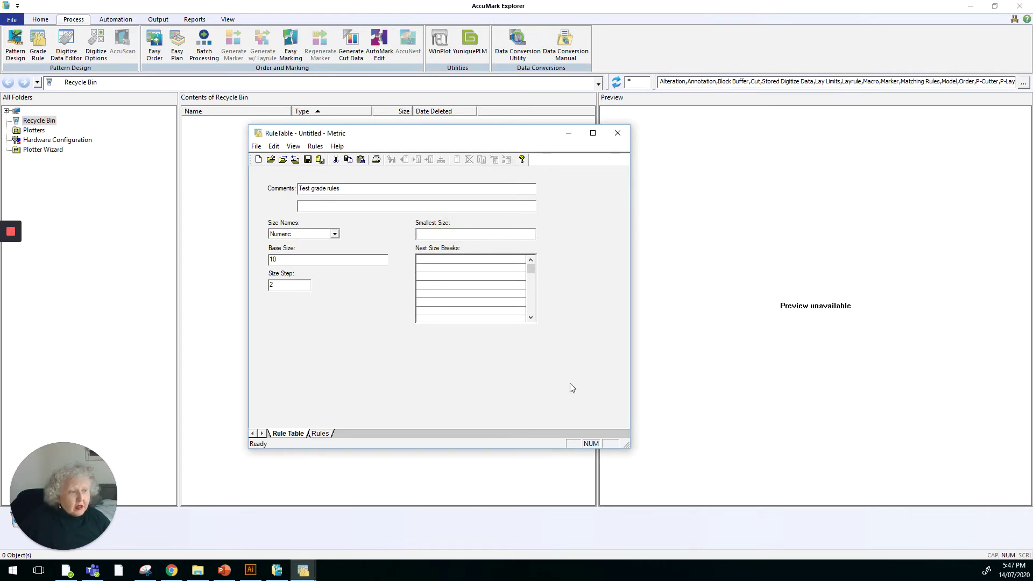
key("Tab")
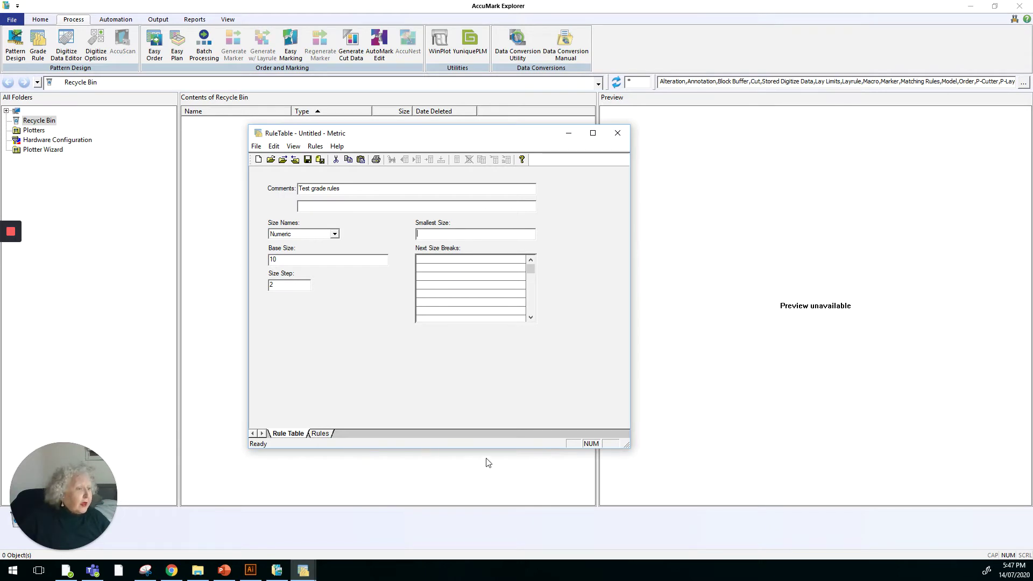
type("8")
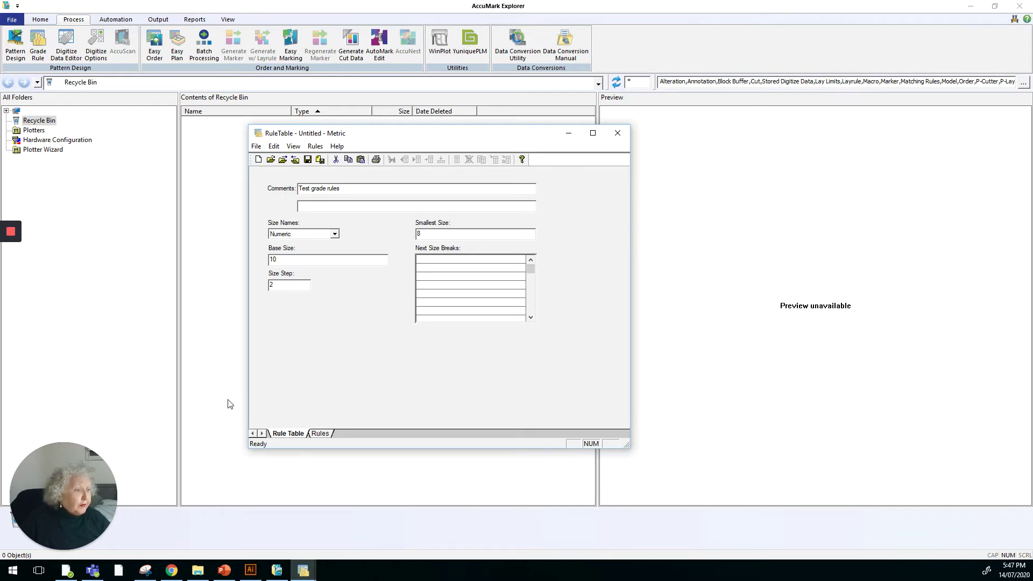
- Fill the Next Size Breaks rows with 10, 12, 14, 16 and 18
left_click(427, 261)
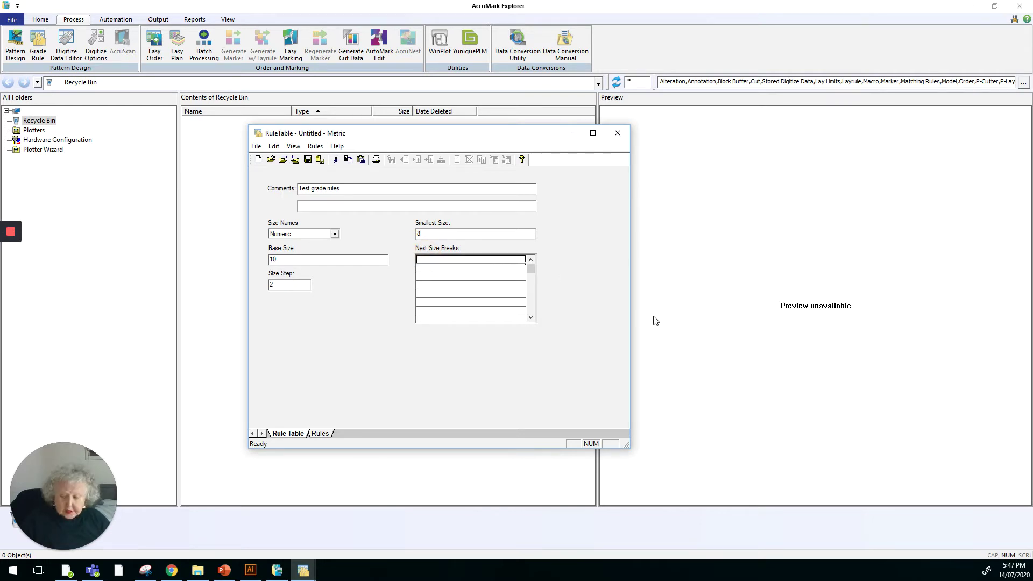
type("10")
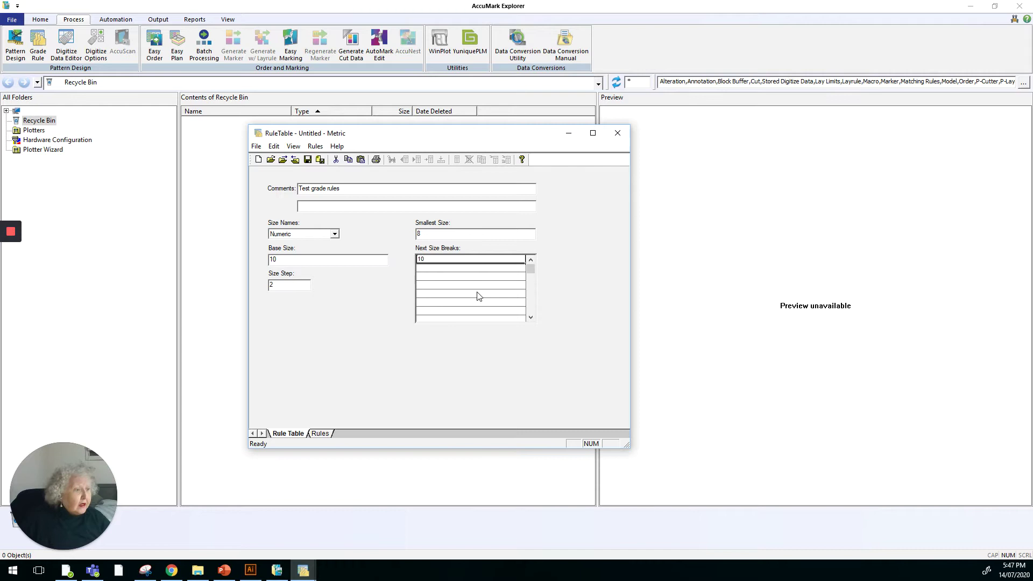
left_click(424, 270)
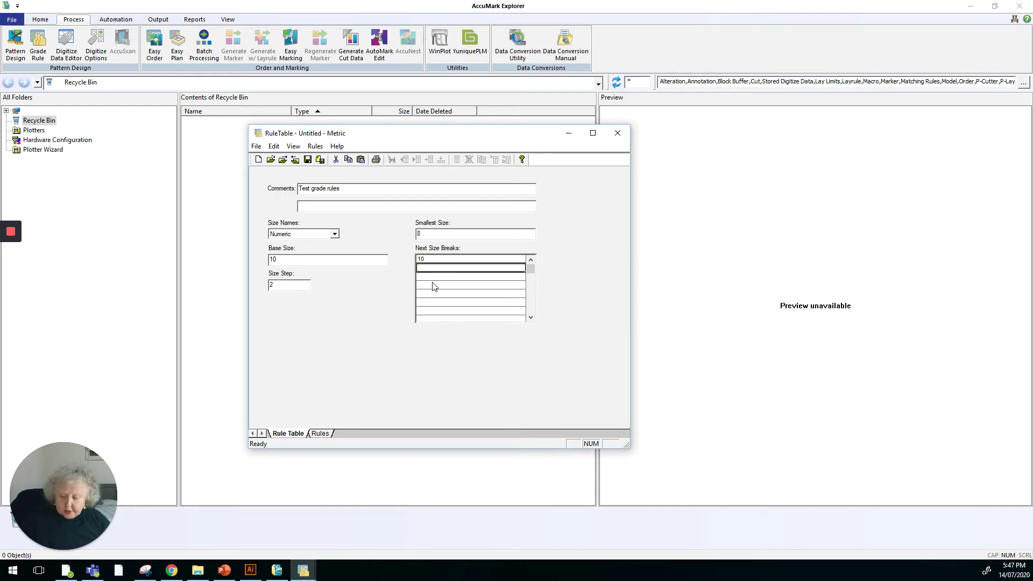
type("12")
left_click(427, 276)
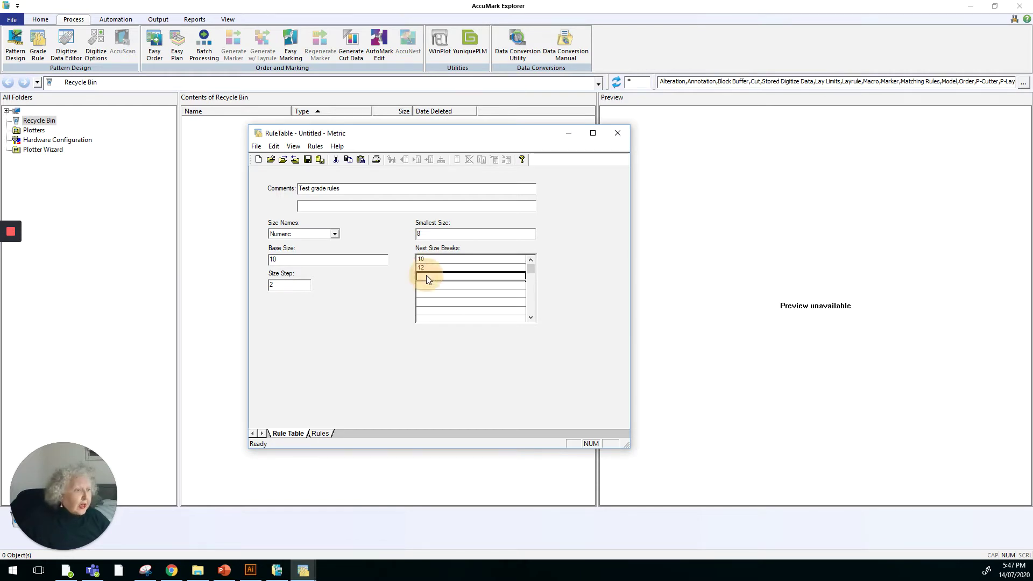
type("14")
left_click(427, 286)
type("16")
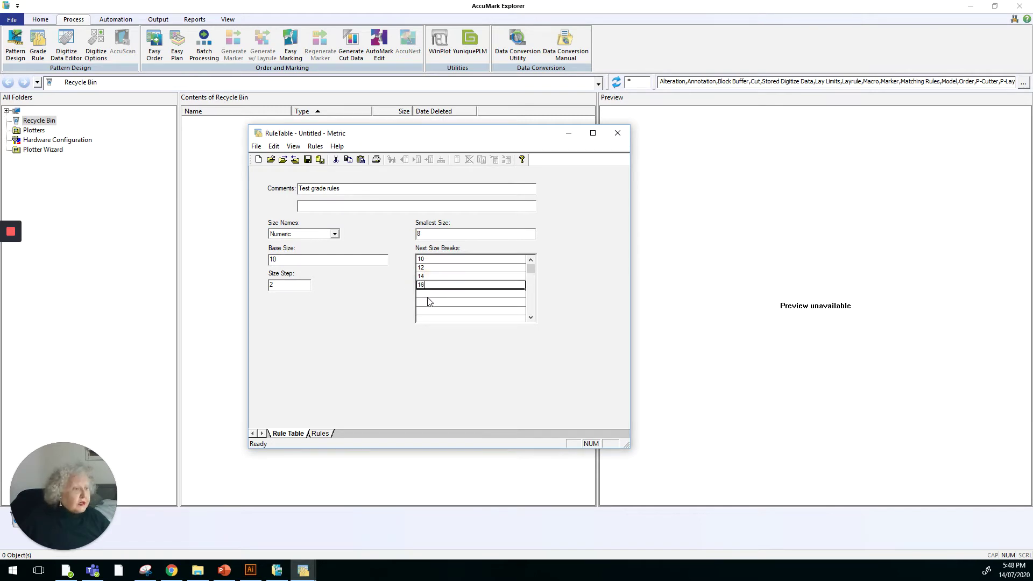
left_click(430, 294)
type("1")
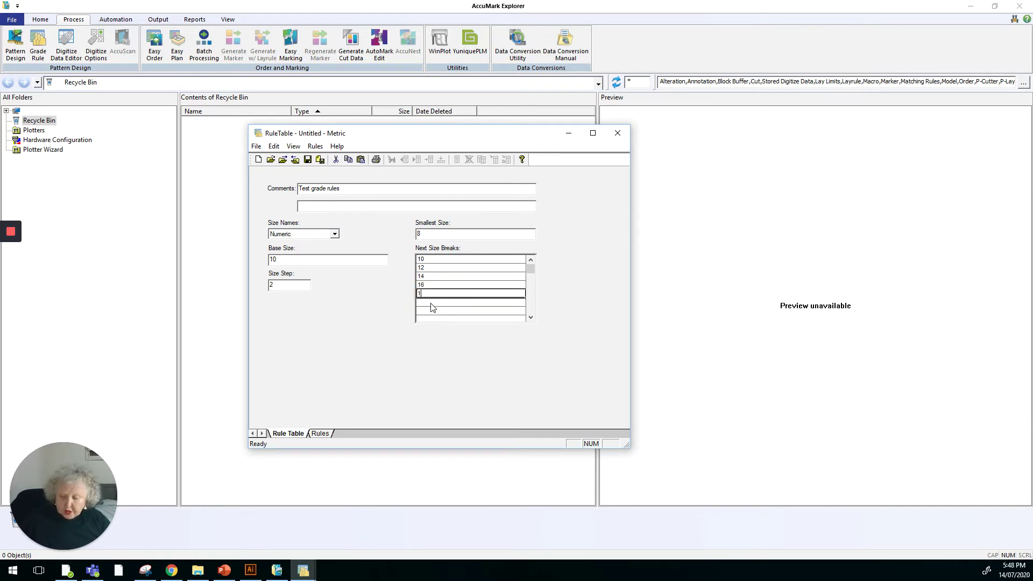
type("8")
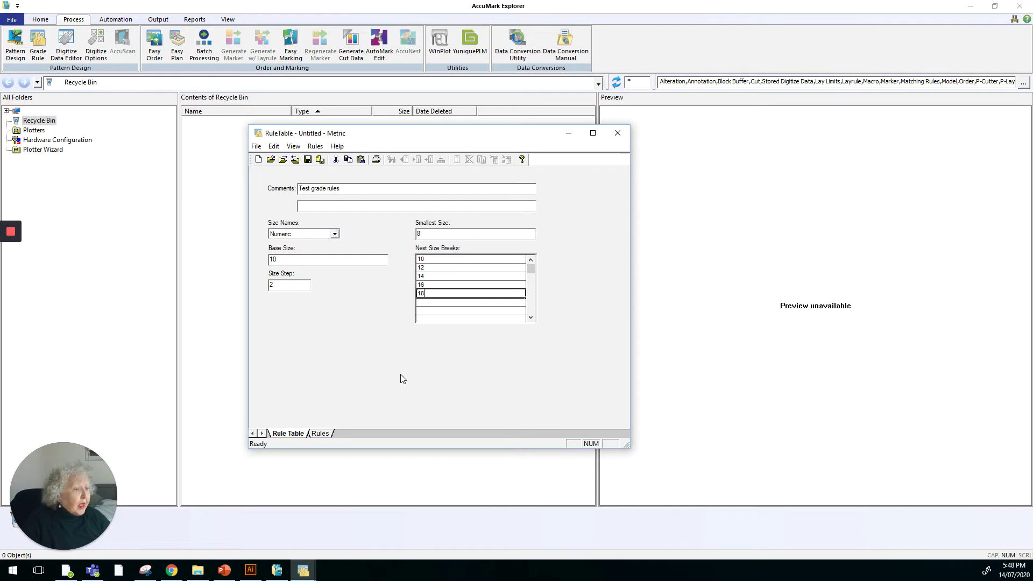
- Save the rule table under the name 'Test grade rules', fixing the mistyped capital E
left_click(307, 160)
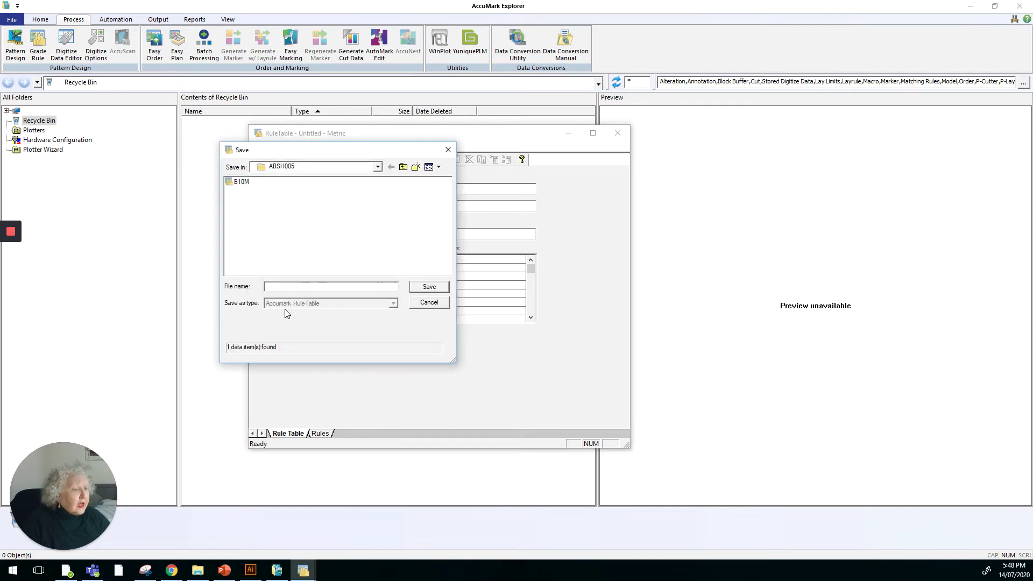
left_click_drag(360, 151, 576, 172)
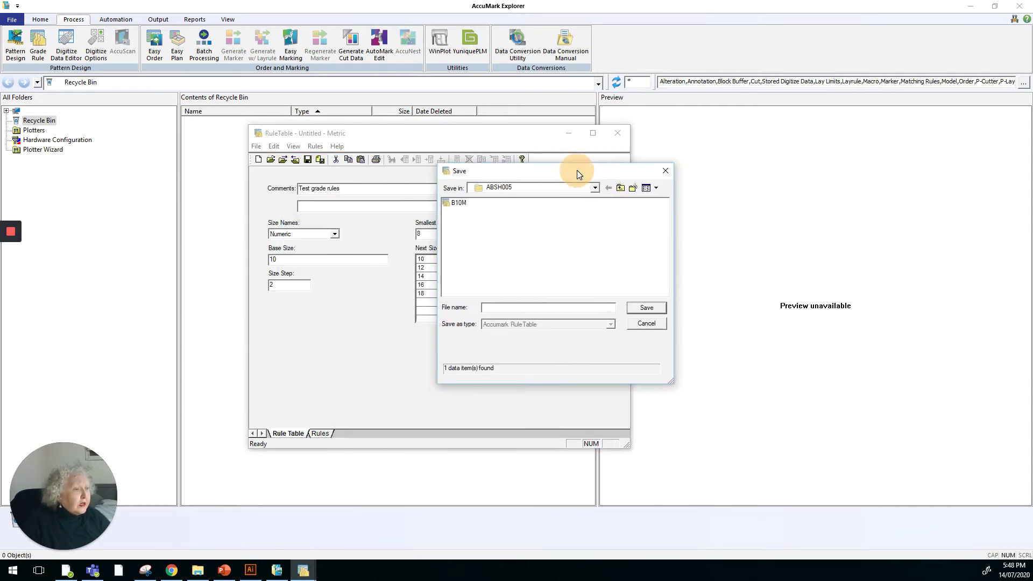
left_click(490, 310)
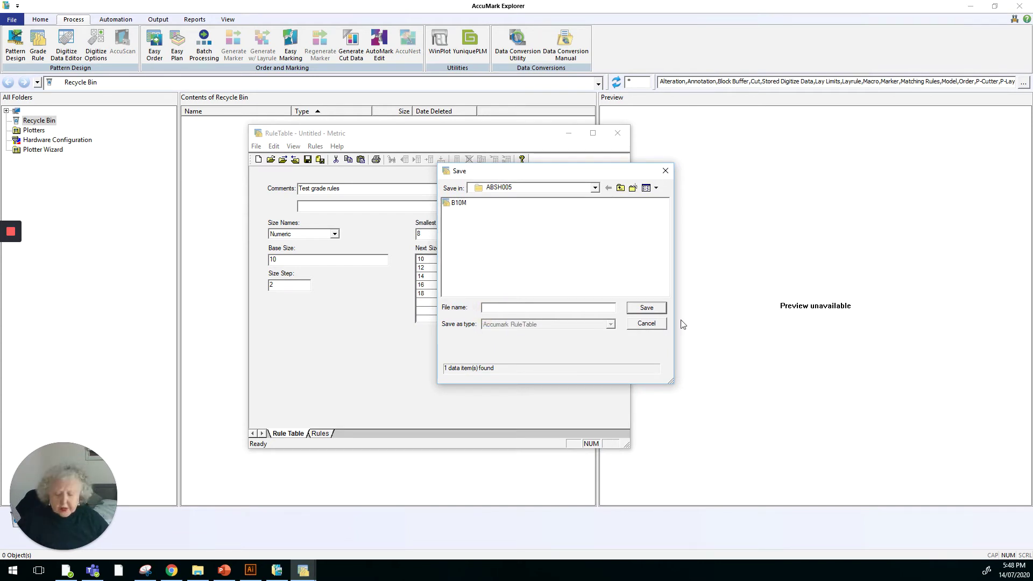
type("TE")
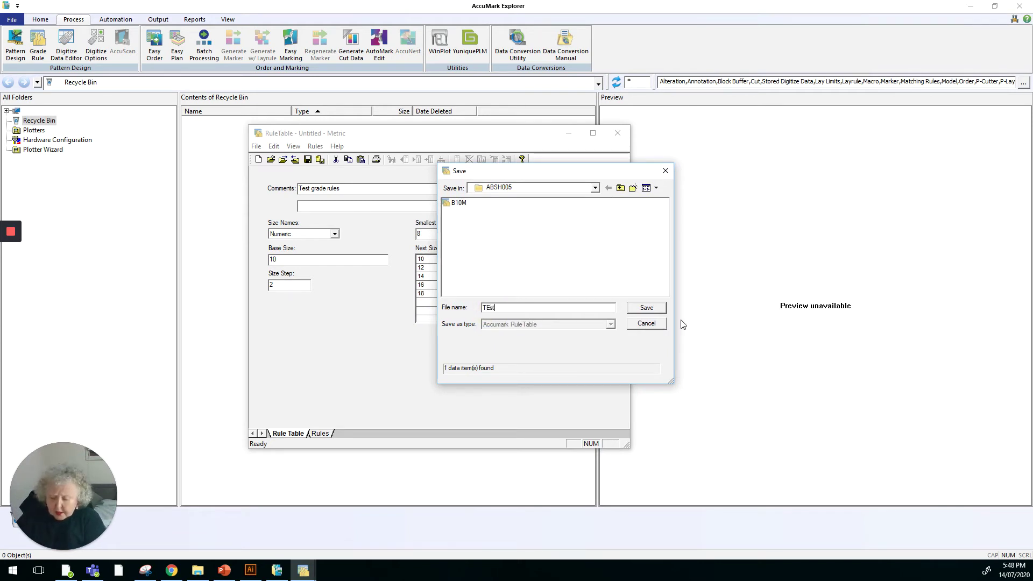
type("st")
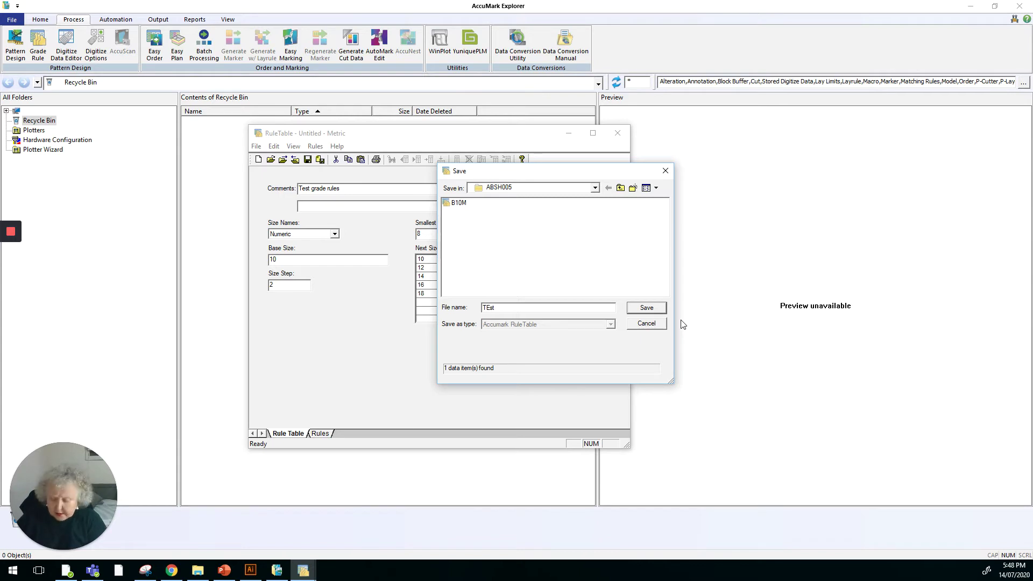
type(" grade ru")
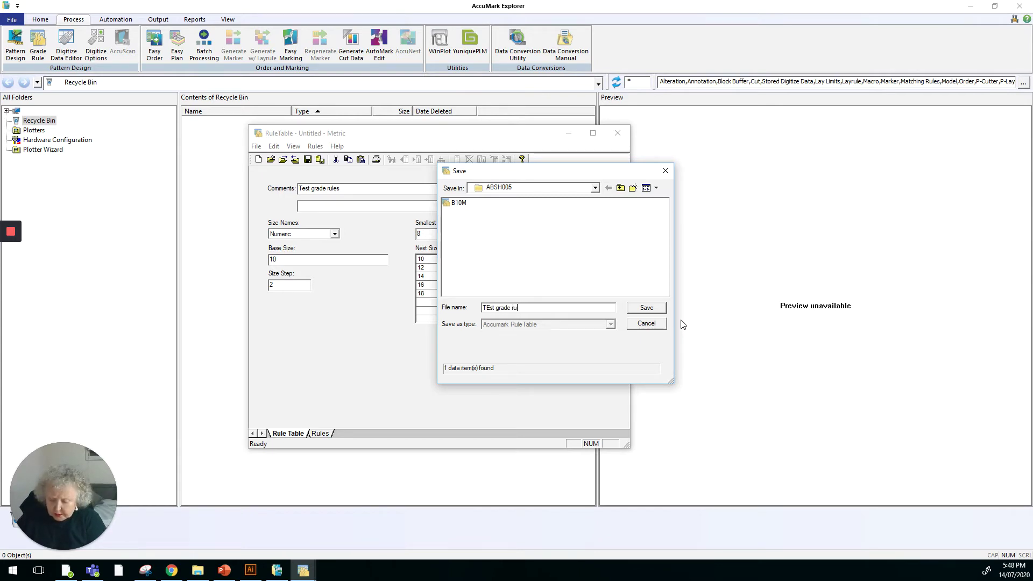
type("les")
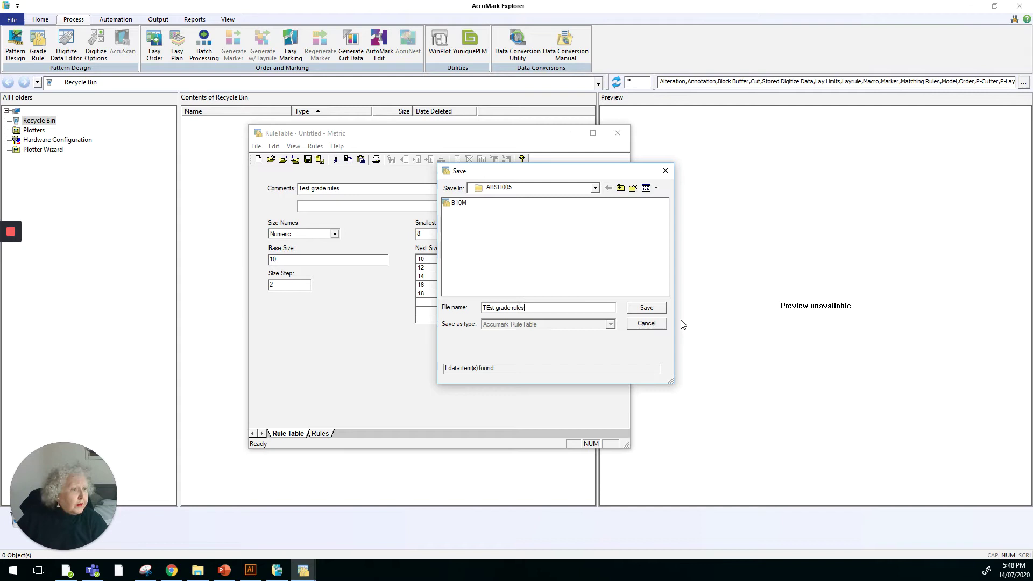
left_click(488, 307)
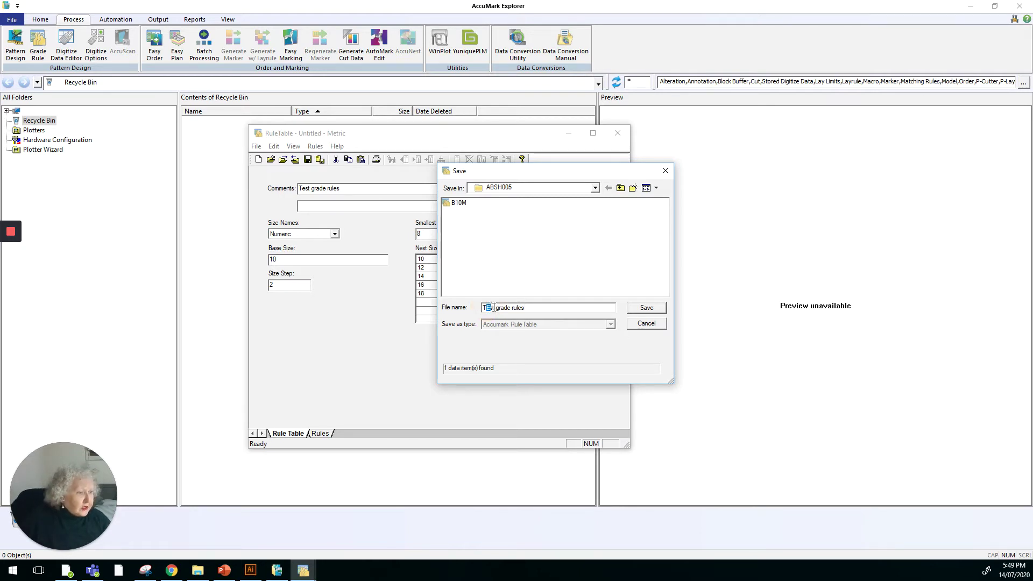
type("e")
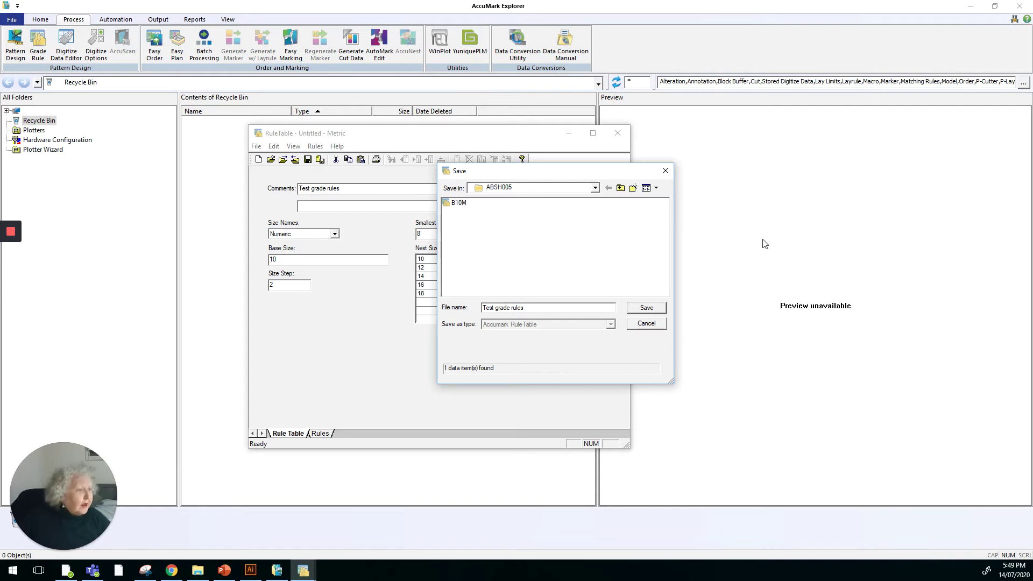
left_click(655, 308)
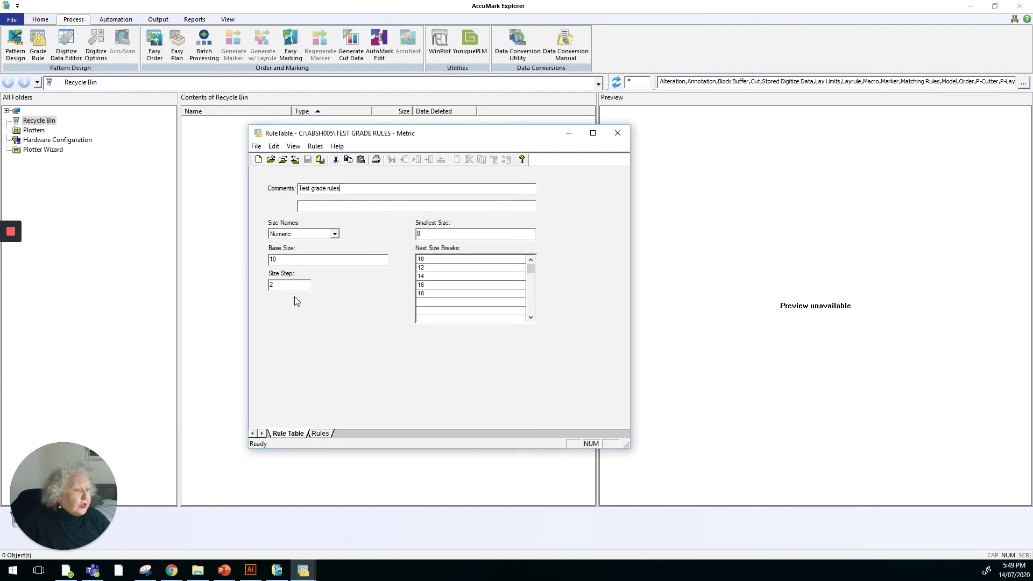
- On the Rules sheet, create grade rule number 1 with no point attribute
left_click(319, 434)
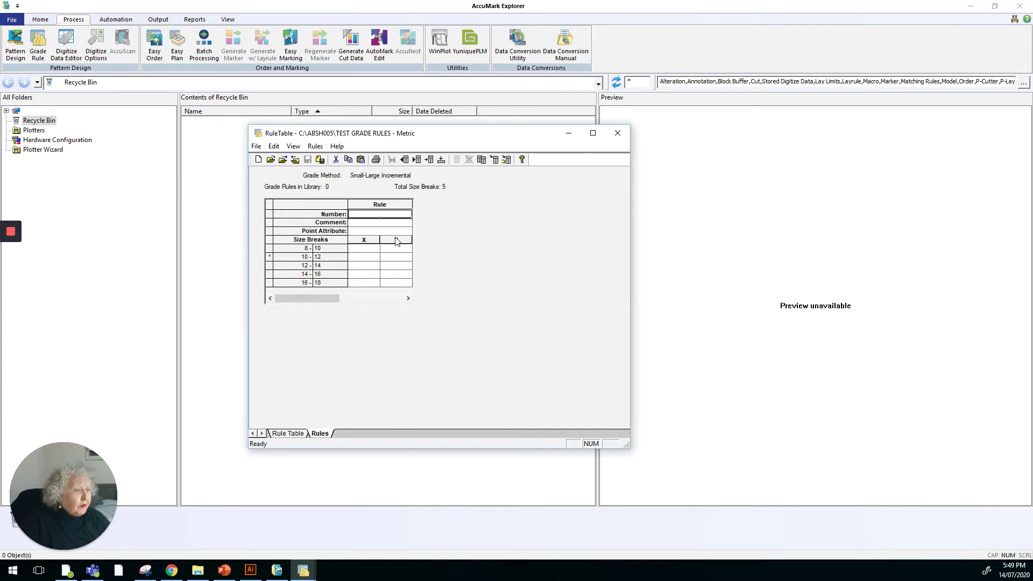
type("1")
left_click(378, 233)
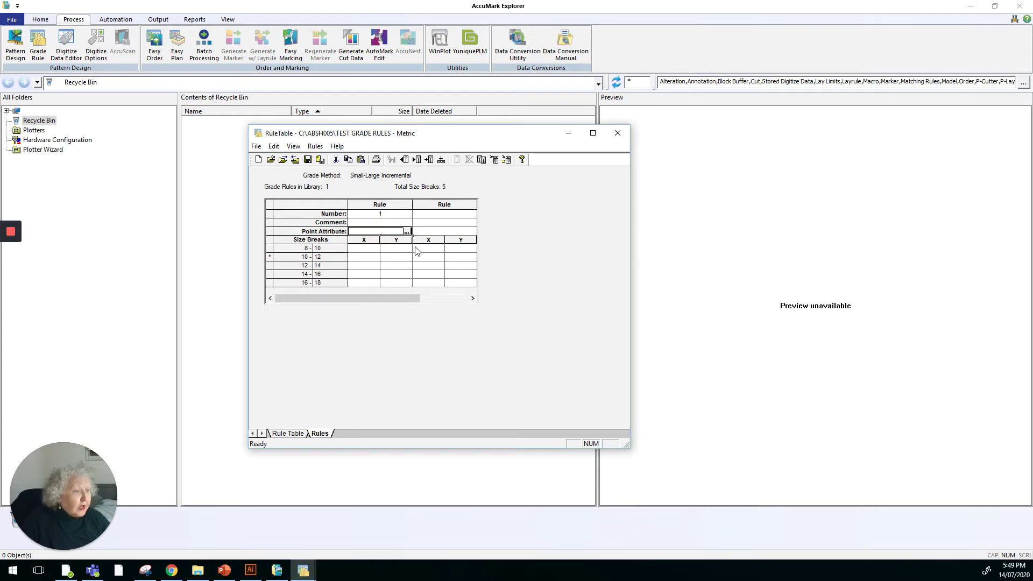
left_click(408, 231)
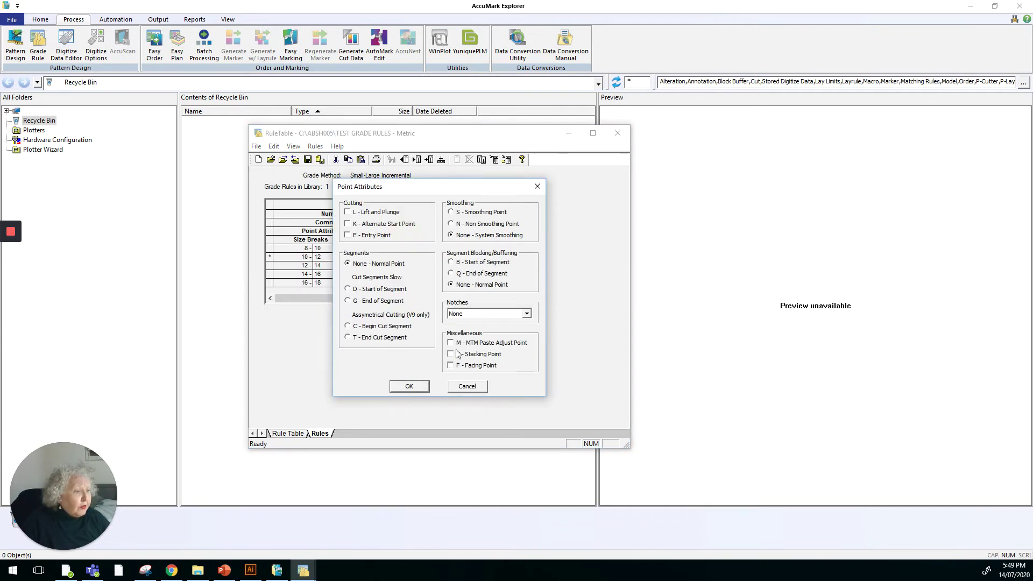
left_click(465, 386)
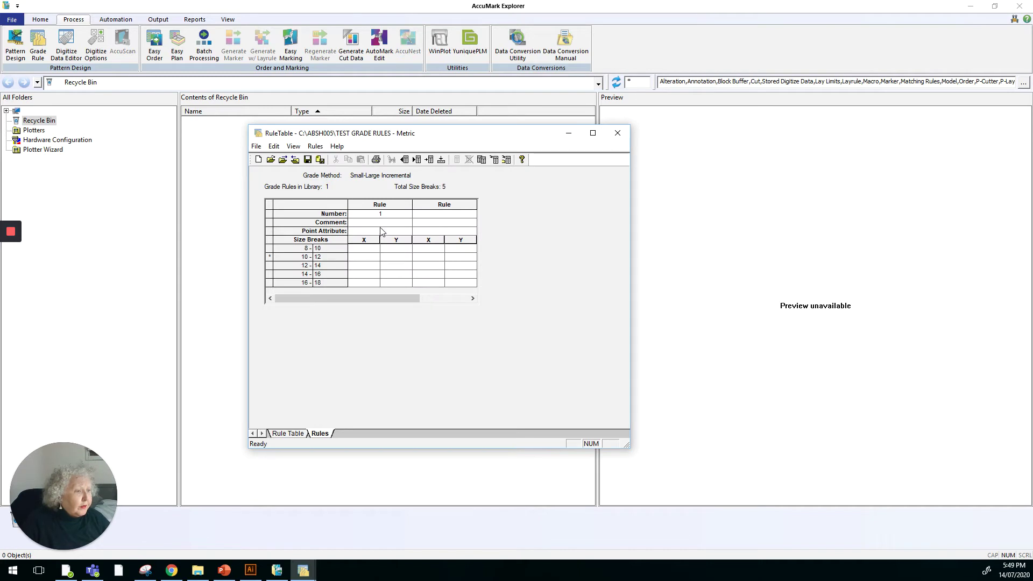
- Enter 0.00 in rule 1's X and Y for 8-10 and fill both columns down to 16-18
left_click(369, 250)
type("00")
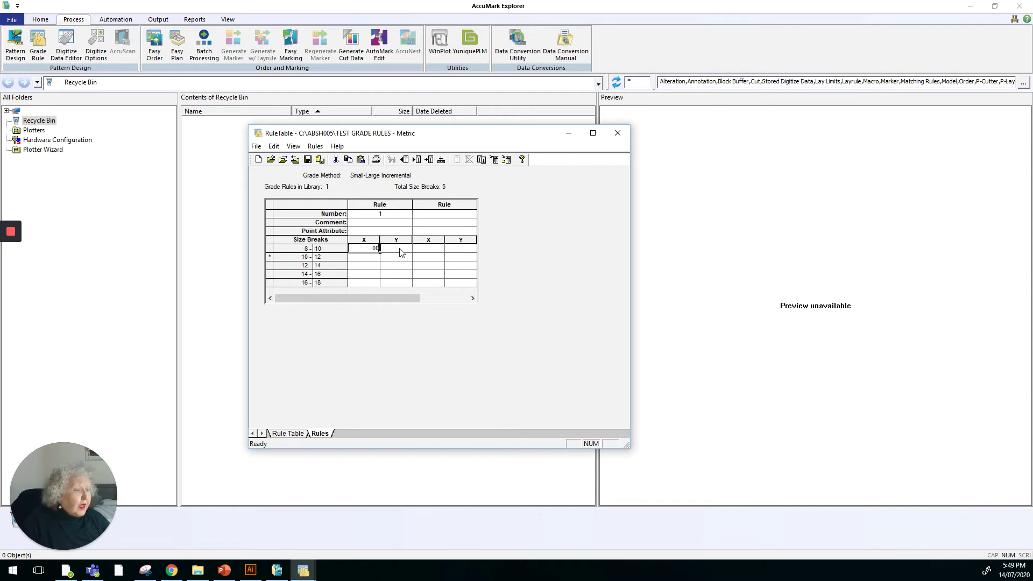
key("Tab")
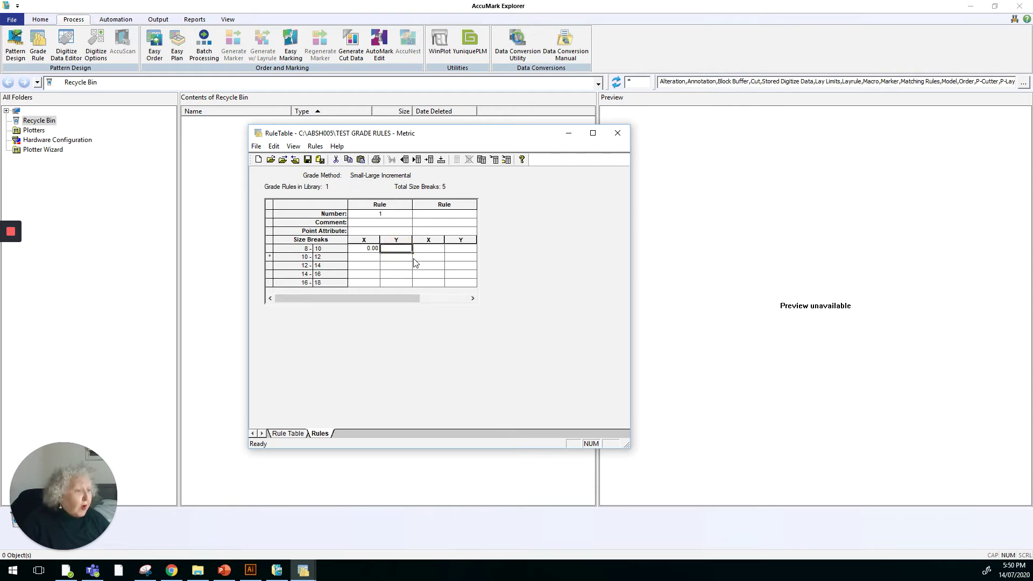
type("00")
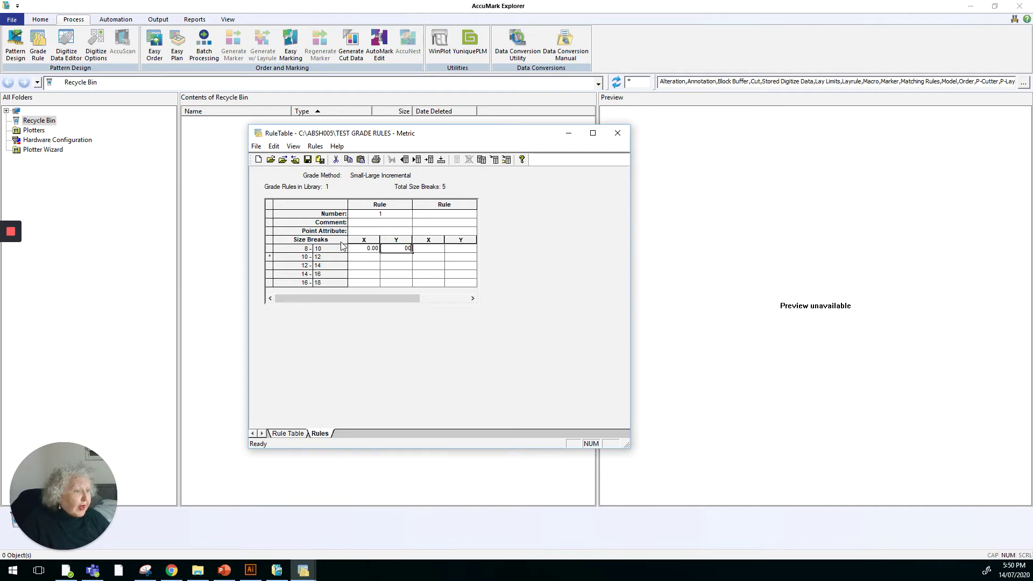
left_click(340, 251)
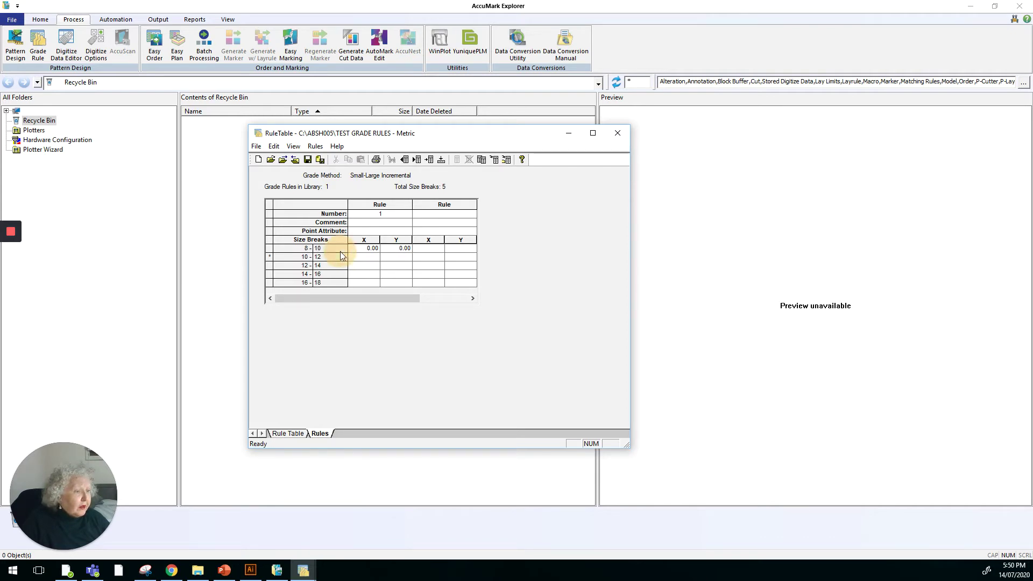
left_click(373, 249)
left_click(376, 252)
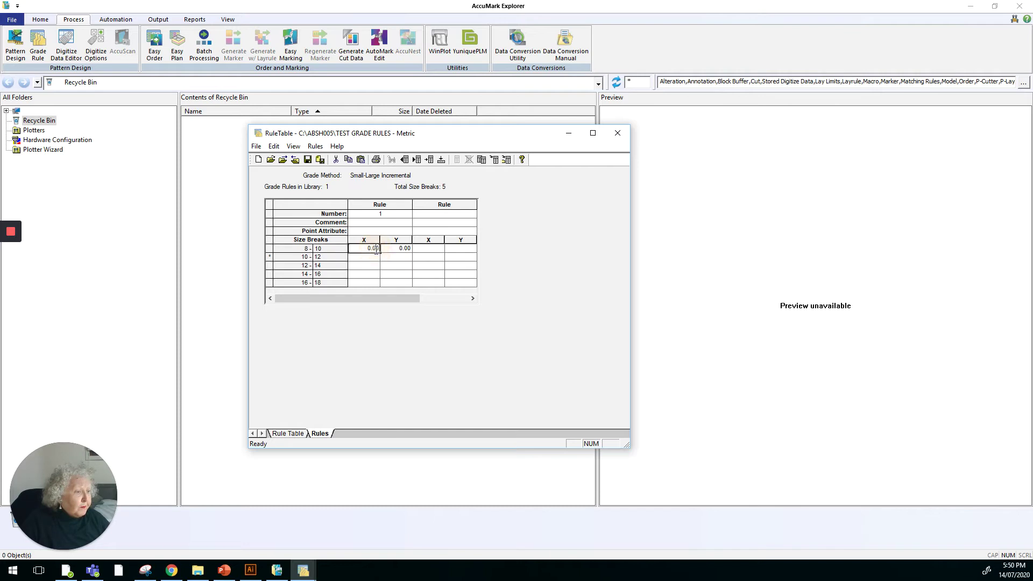
left_click_drag(380, 253, 378, 284)
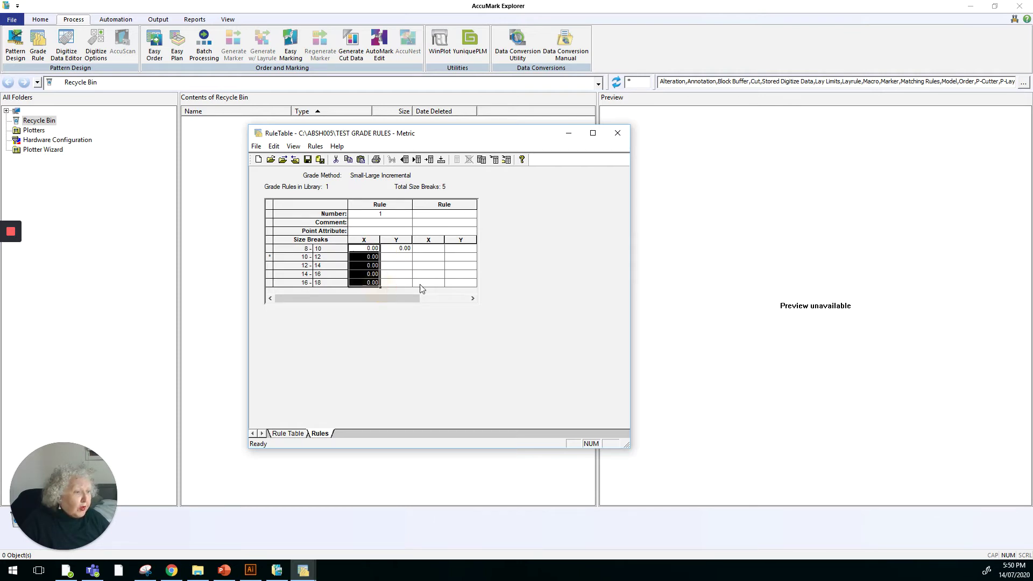
left_click(405, 249)
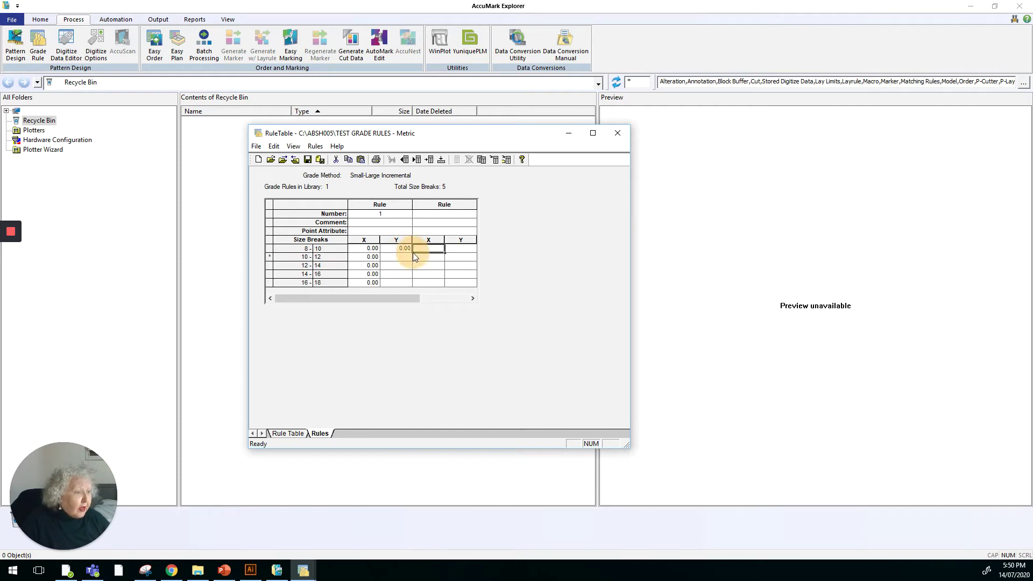
left_click(407, 249)
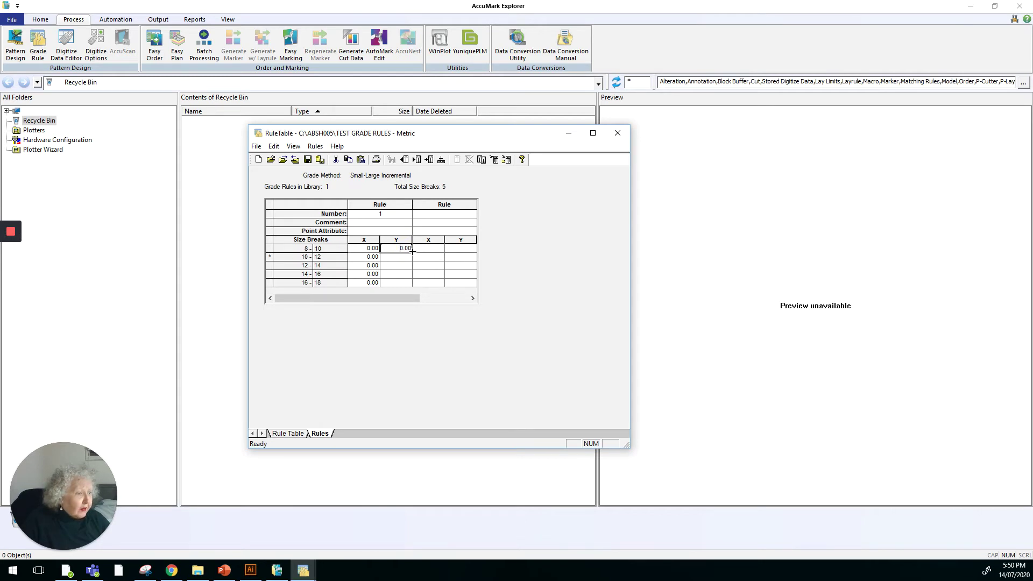
left_click_drag(414, 258, 411, 287)
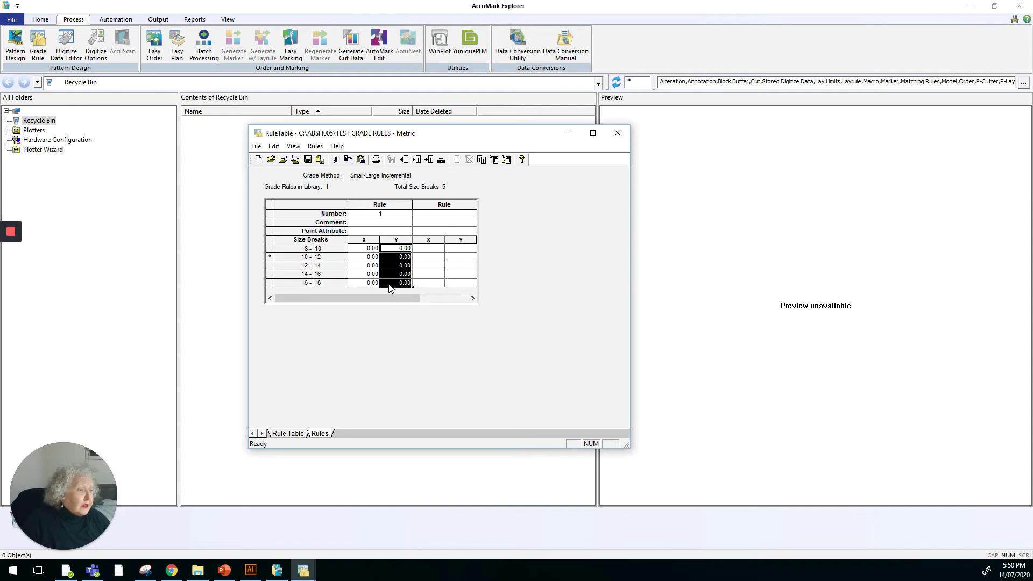
- Add the comment SKIRT and create rule number 2
left_click(385, 224)
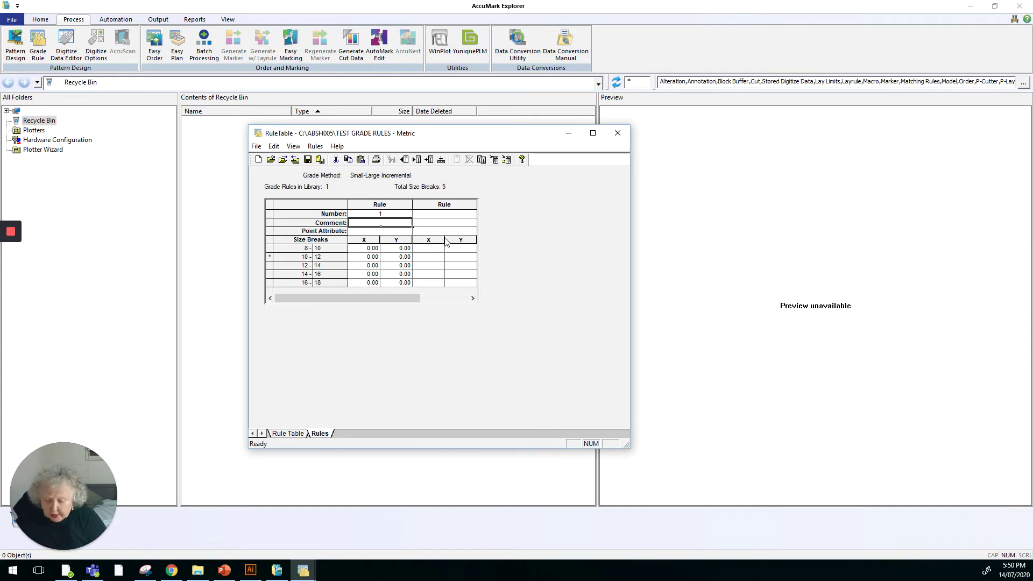
type("SKirt")
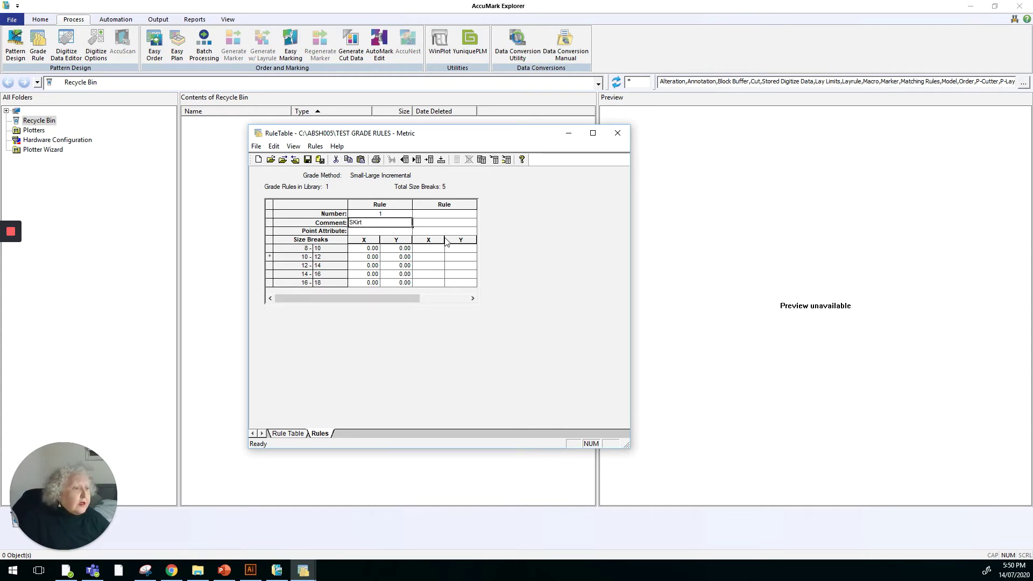
left_click(355, 222)
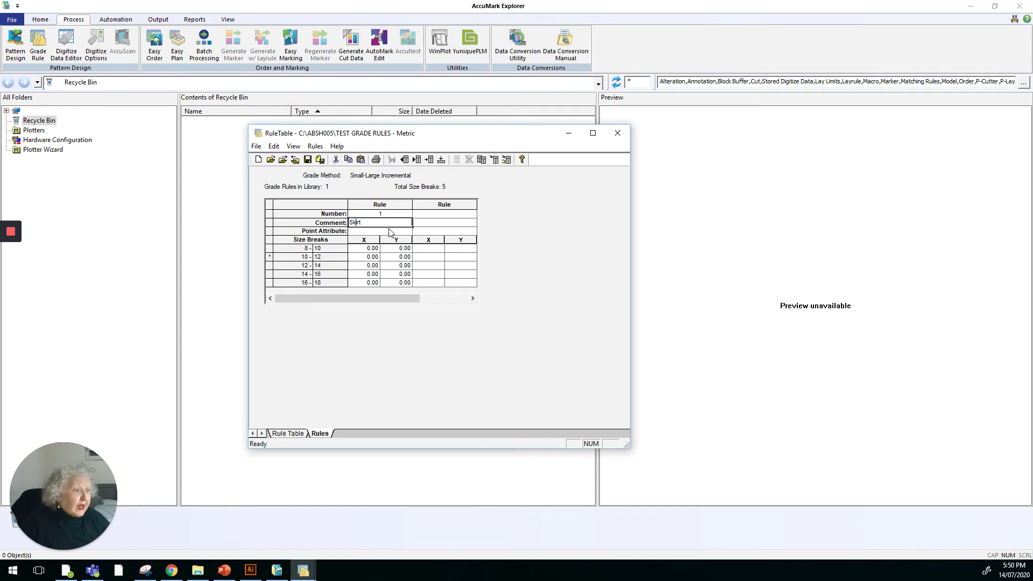
left_click(445, 215)
right_click(474, 289)
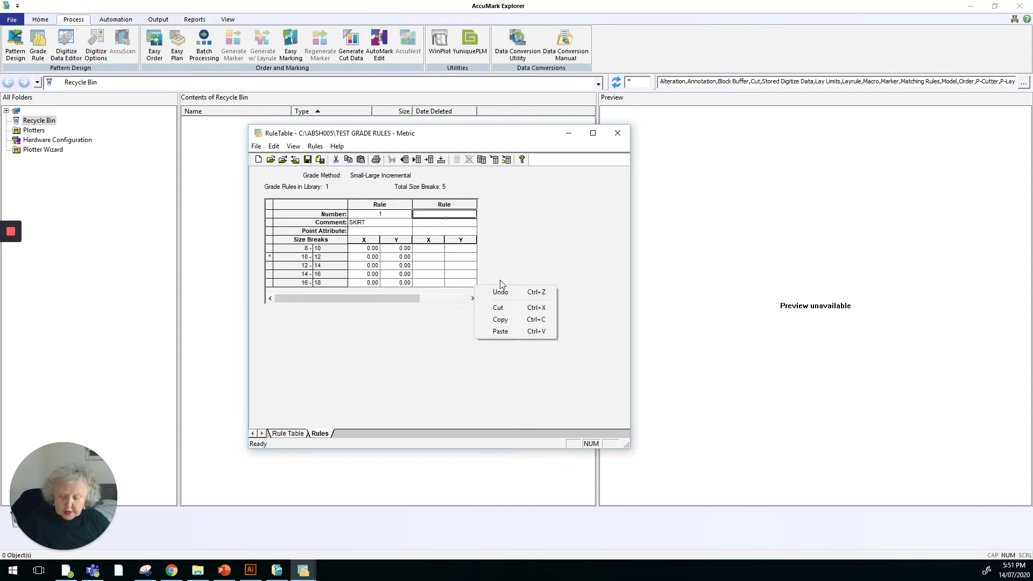
left_click(446, 215)
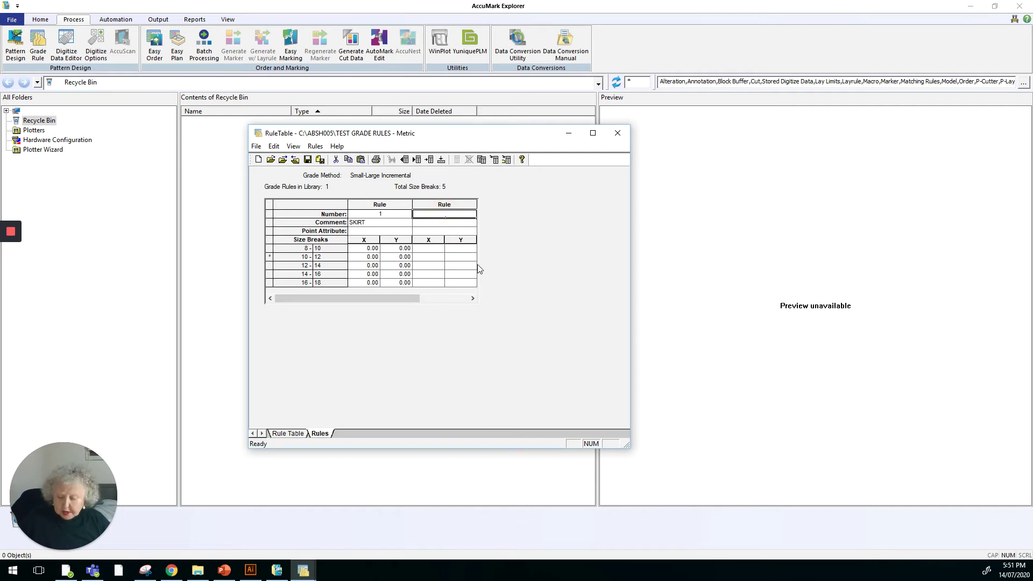
type("2")
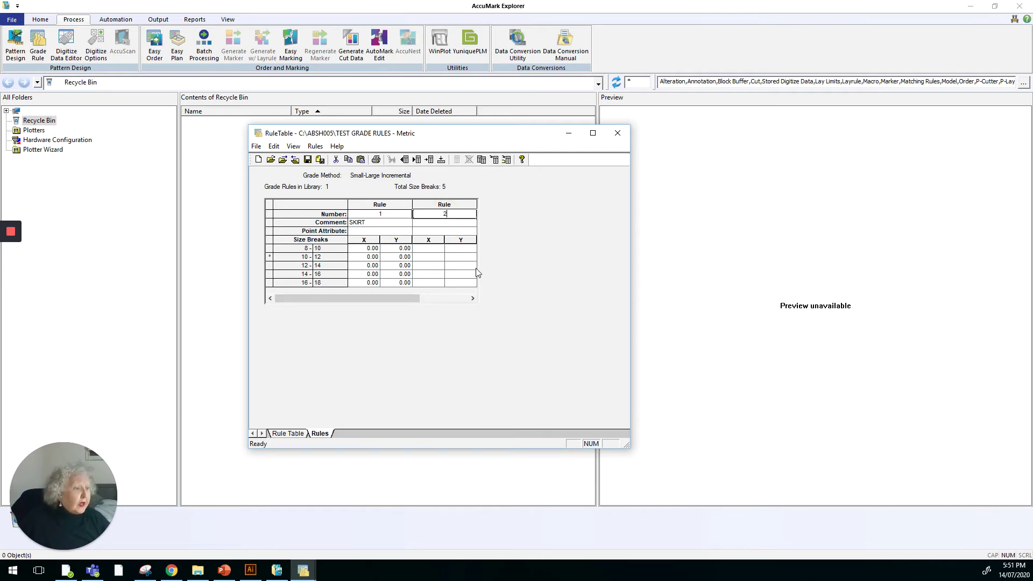
key("Return")
- Give rule 2 X 0.00 and Y 0.30, filled down through all size breaks to 16-18
left_click(427, 248)
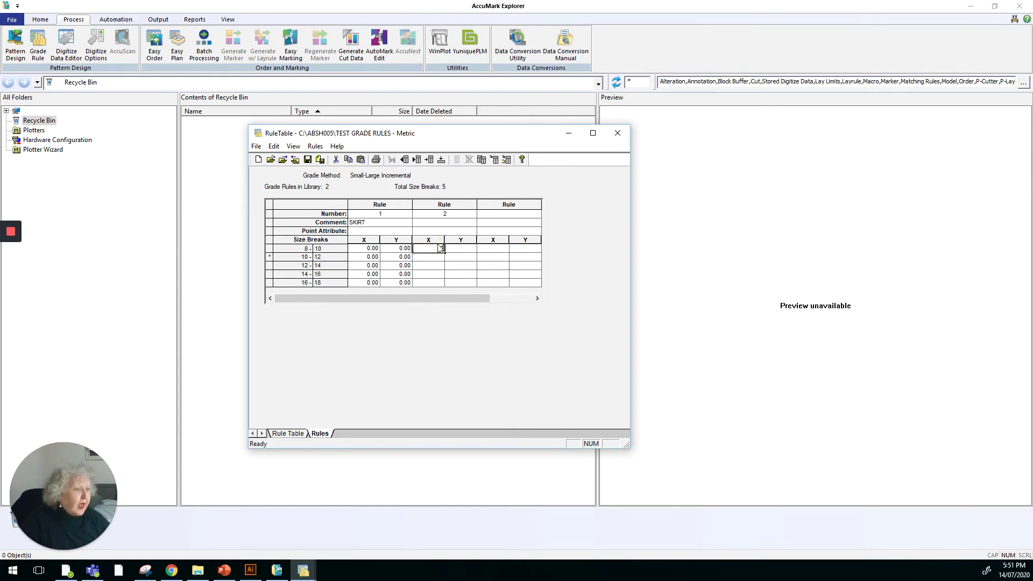
left_click(460, 250)
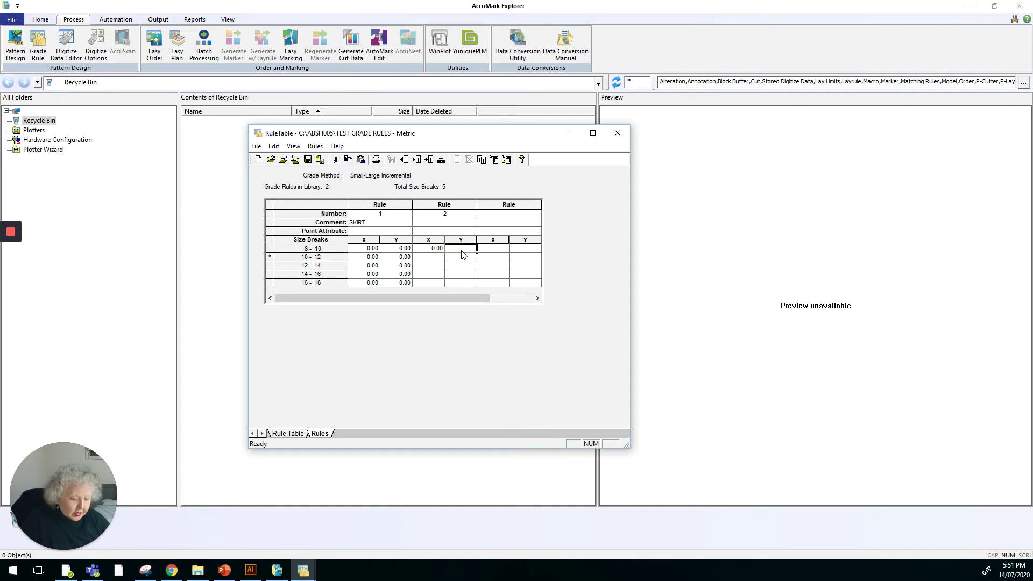
type(".3")
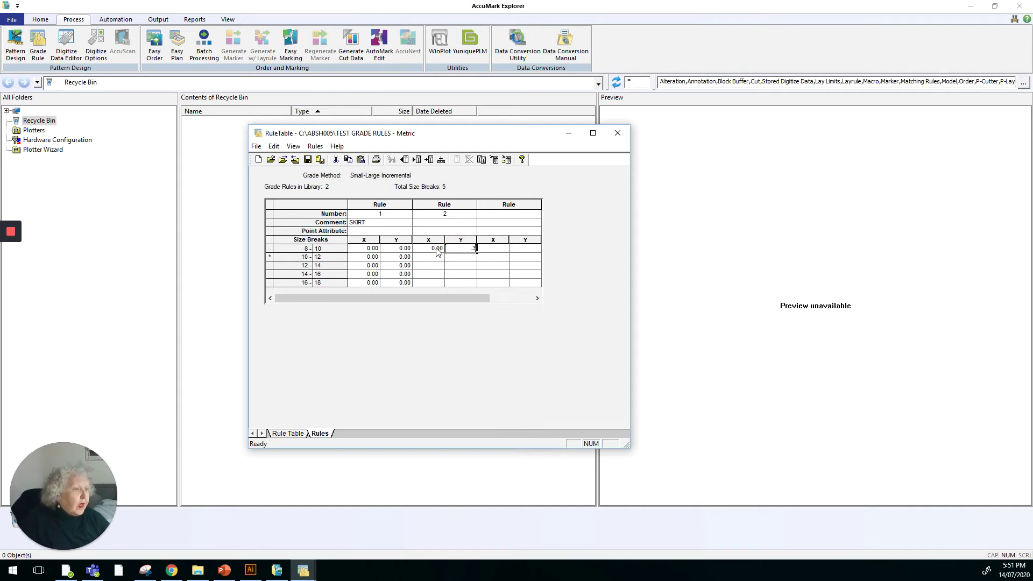
left_click(438, 251)
left_click_drag(445, 251, 444, 285)
left_click(463, 249)
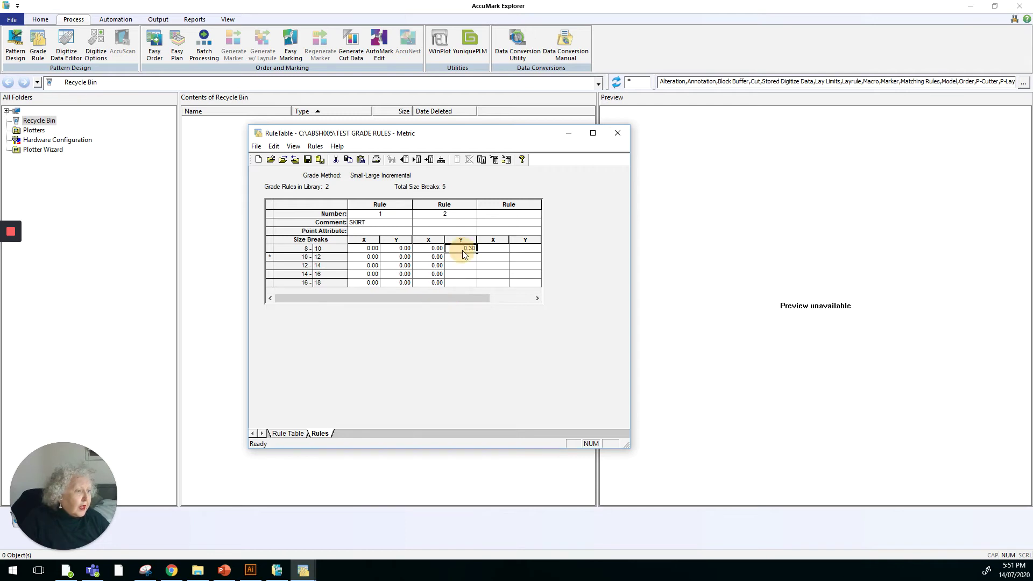
left_click(470, 250)
left_click(462, 250)
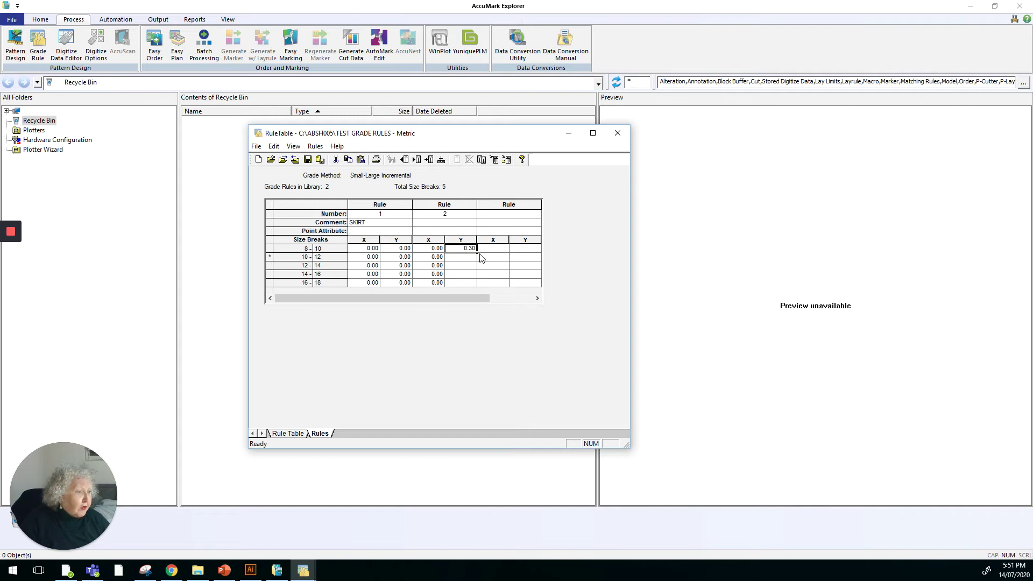
left_click_drag(476, 253, 475, 285)
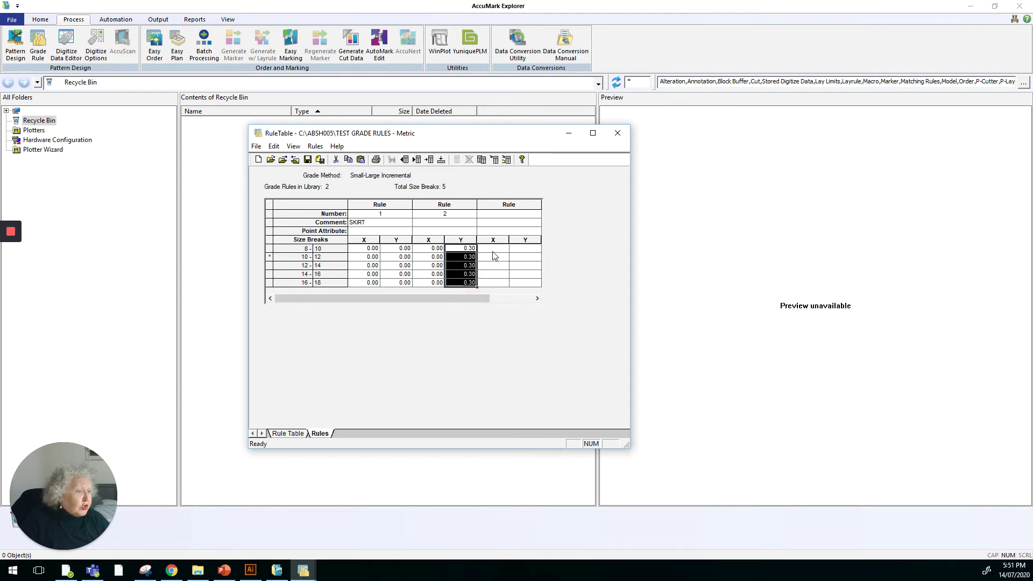
- Number rule 3 and enter X 0.30 and Y 0.00 for the 8-10 size break
left_click(509, 214)
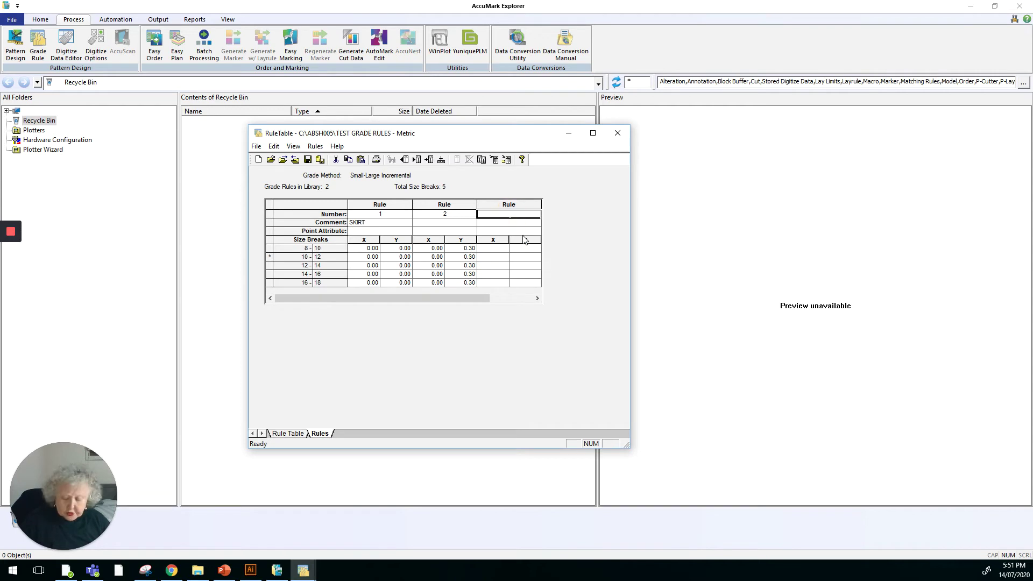
type("3")
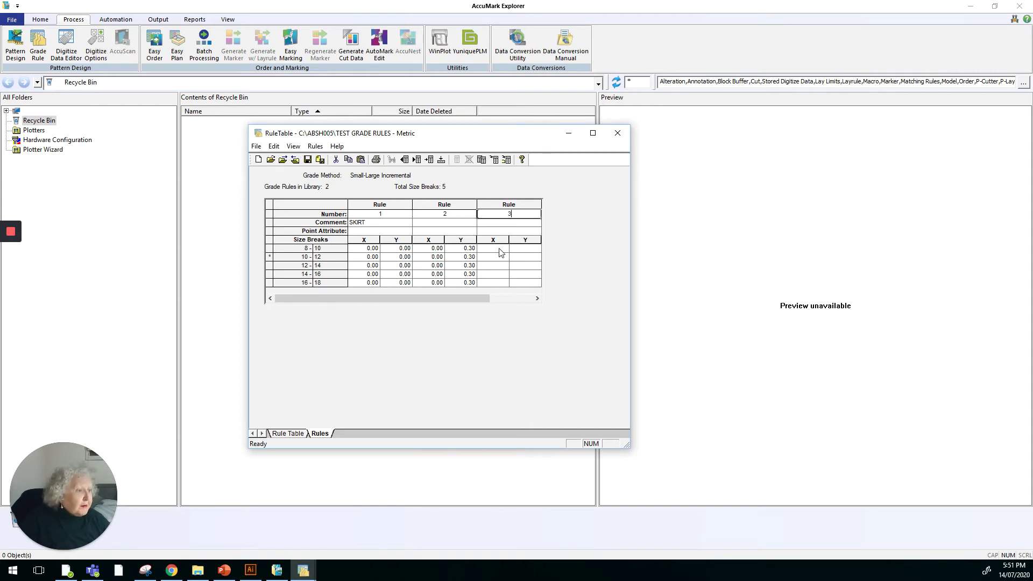
left_click(500, 249)
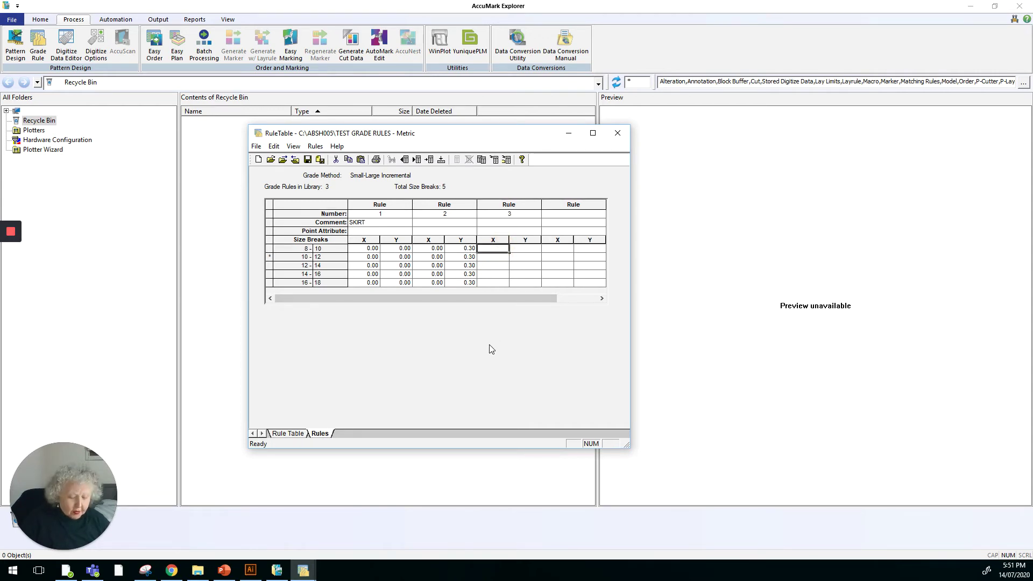
type(".3")
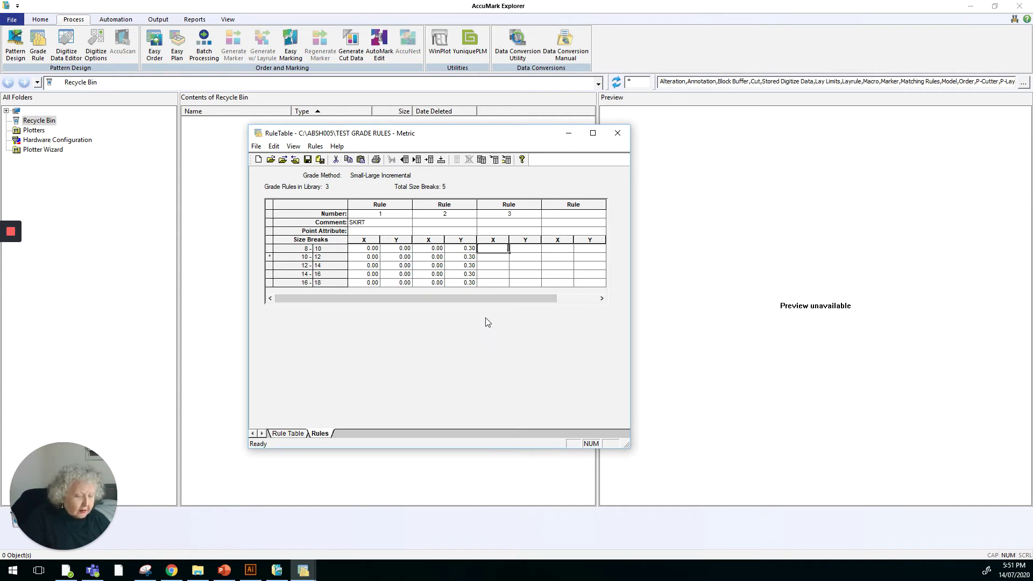
left_click(520, 249)
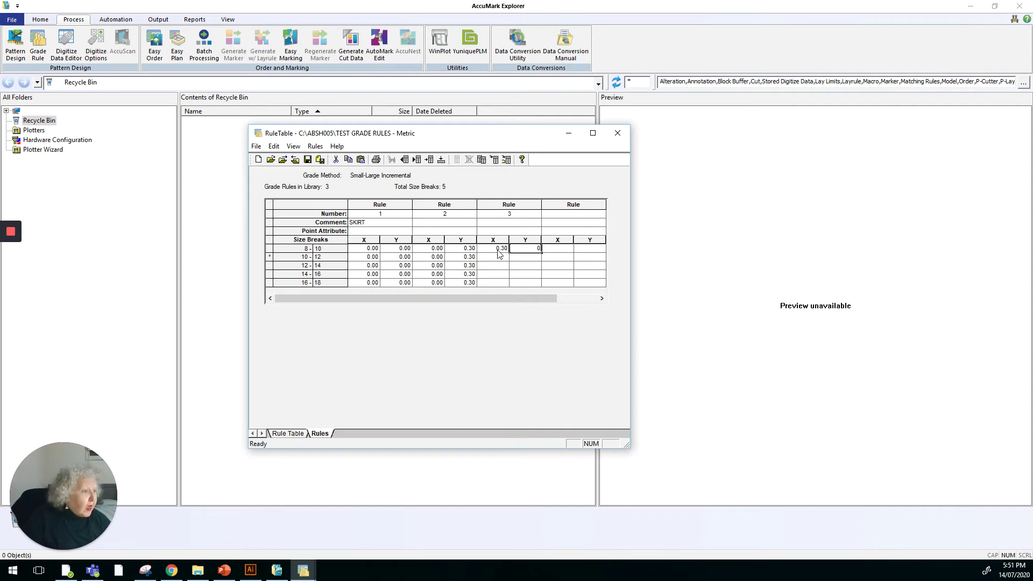
left_click(504, 249)
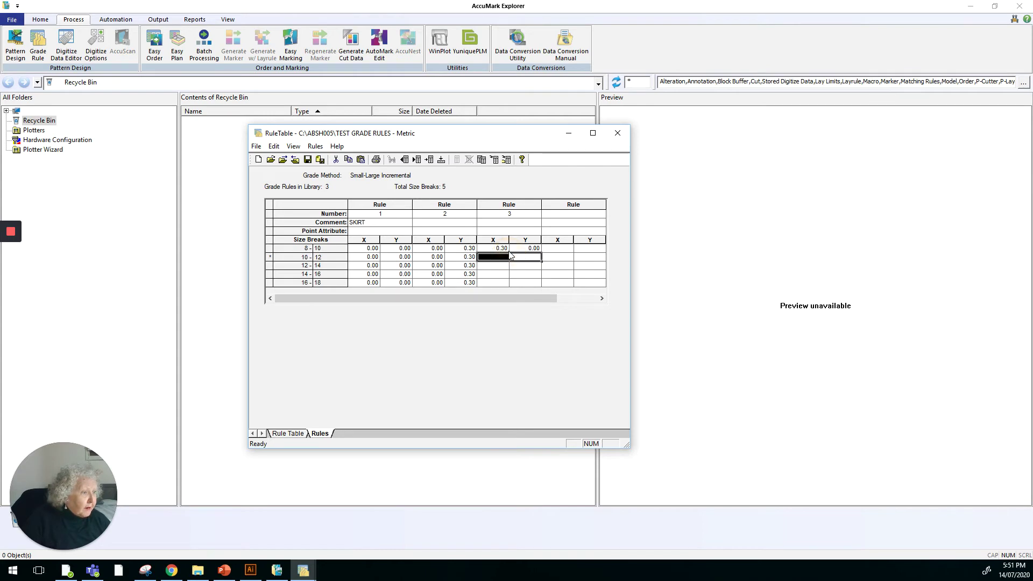
- Copy rule 3's X and Y values down through the 16-18 size break
left_click(508, 249)
left_click_drag(509, 253, 504, 285)
left_click(527, 250)
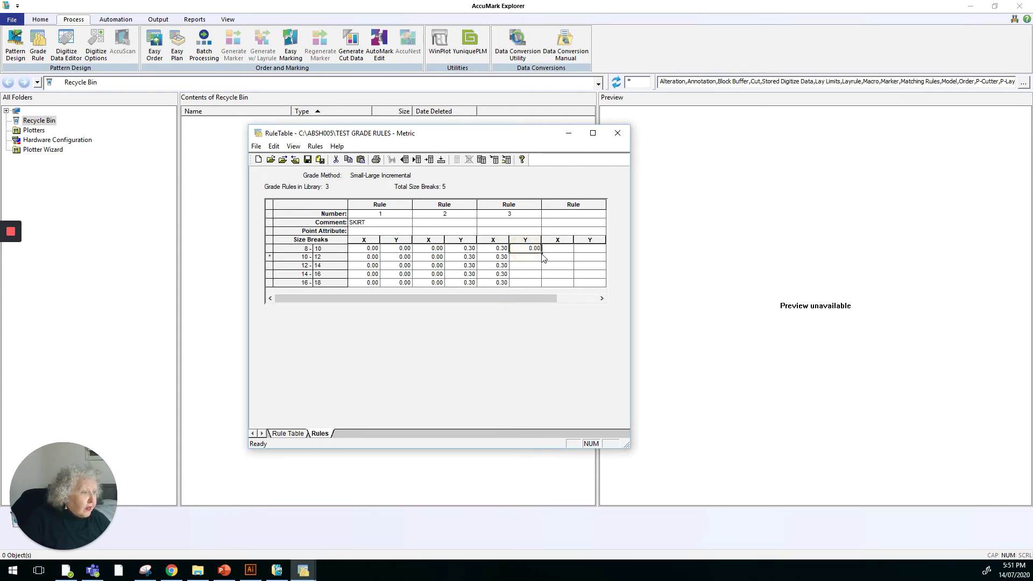
left_click_drag(541, 252, 538, 285)
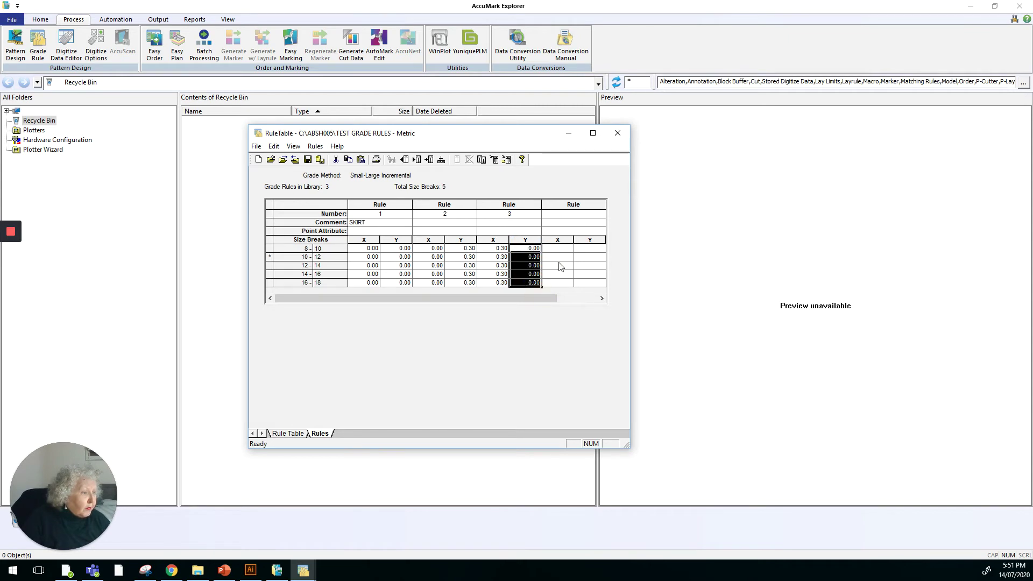
left_click(555, 249)
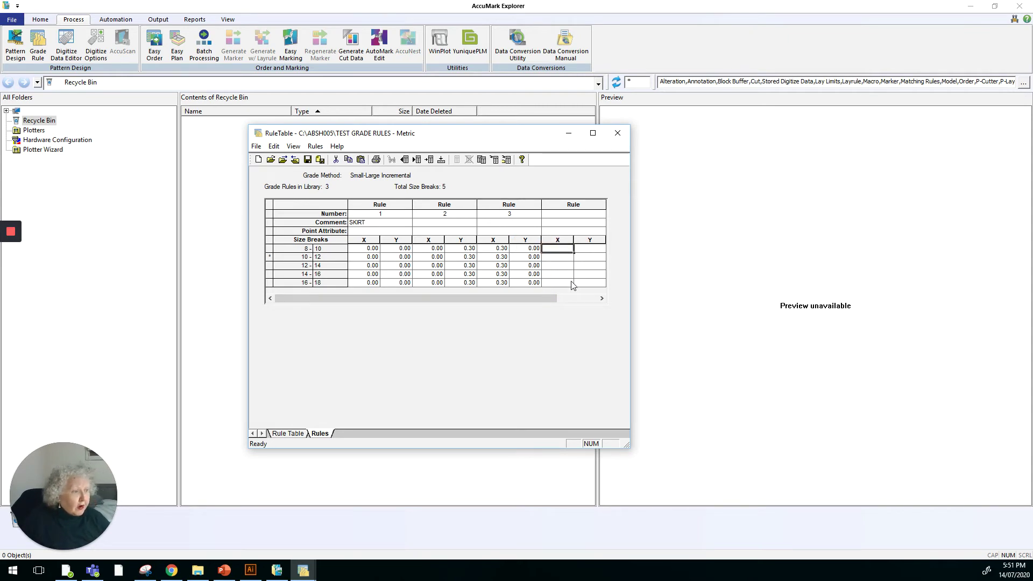
left_click(565, 215)
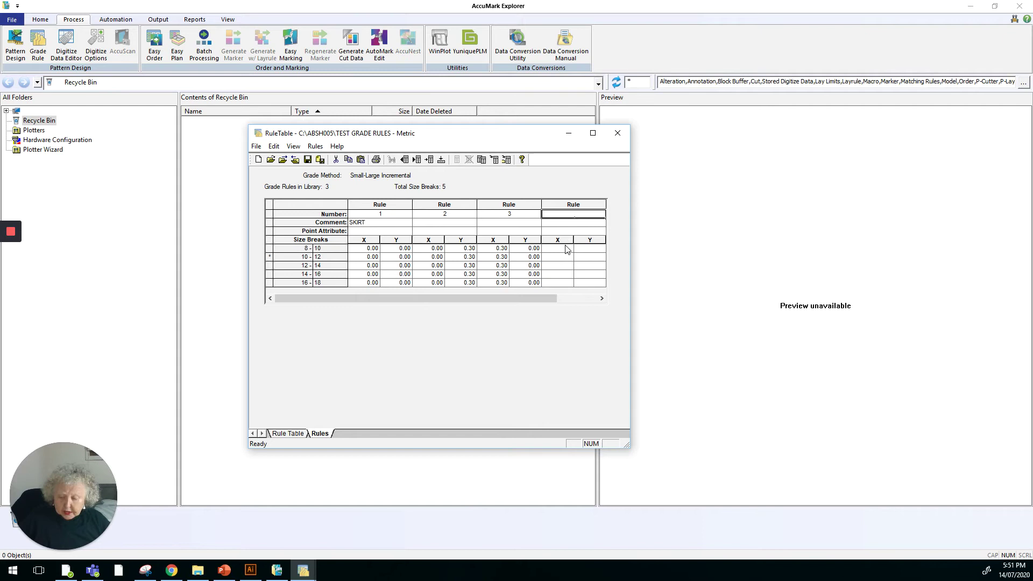
- Number rule 4 and enter X 0.00 and Y 0.60 for the 8-10 size break
type("4")
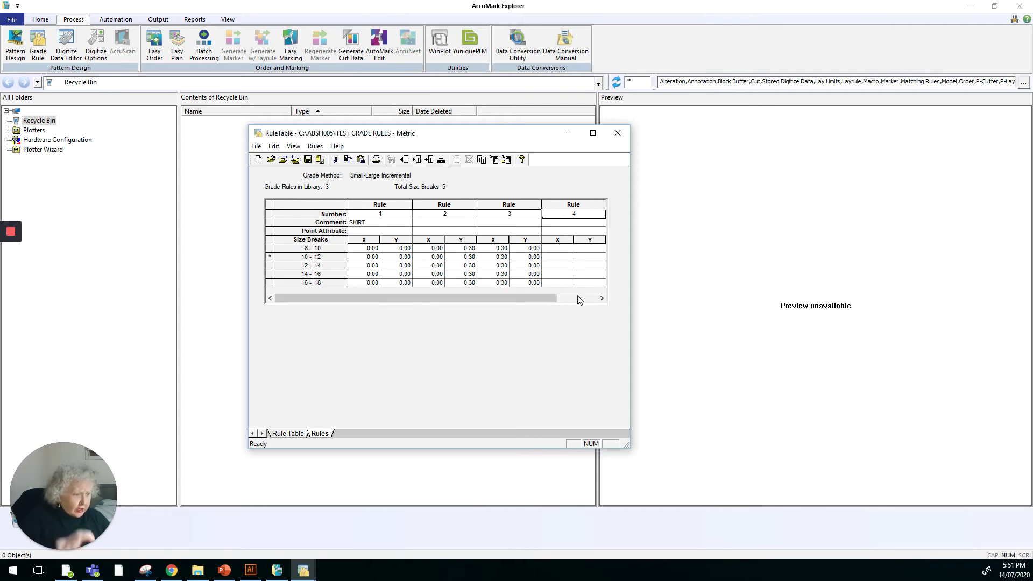
left_click(560, 250)
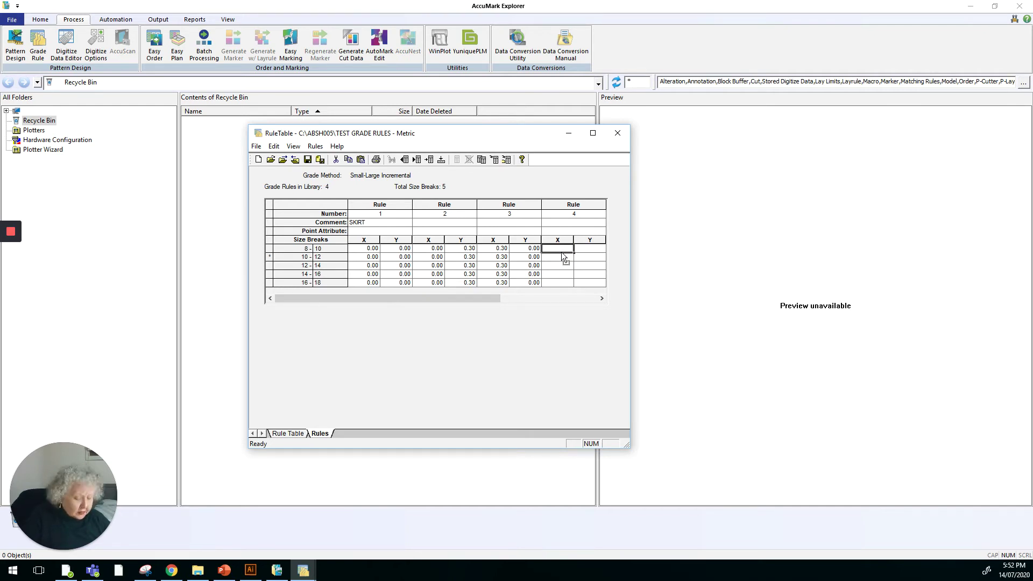
left_click(560, 251)
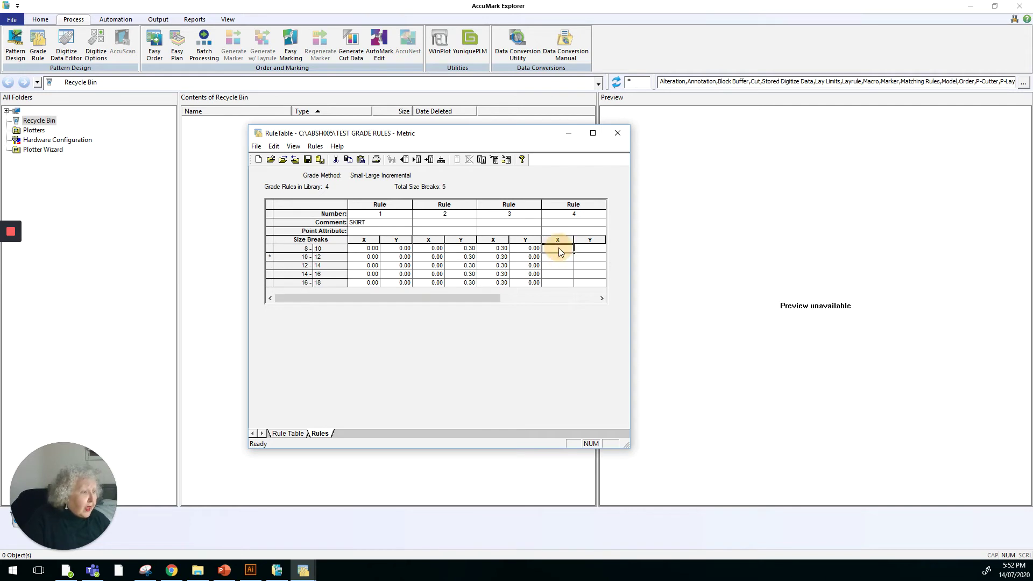
type("0")
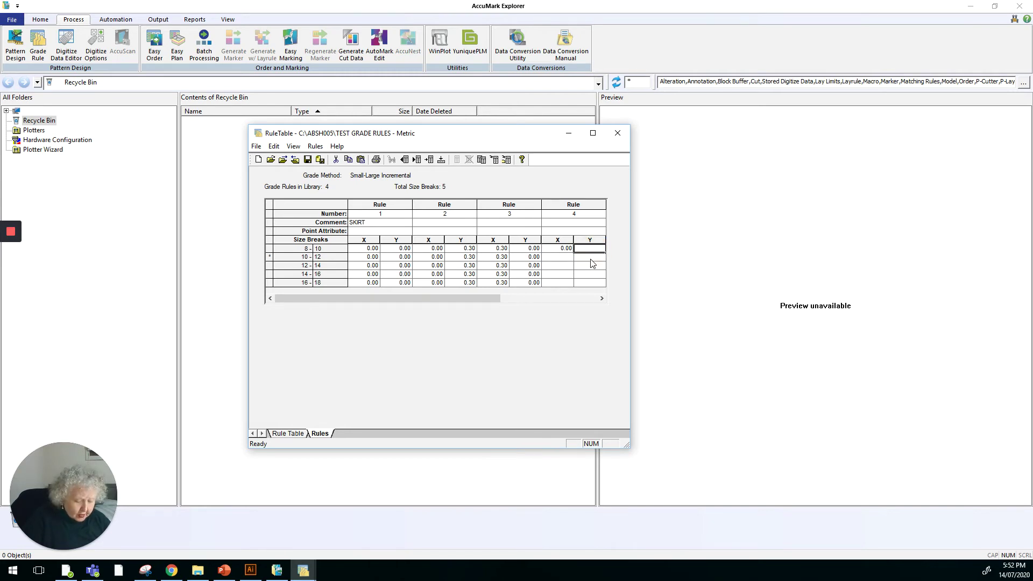
key("Tab")
type(".6")
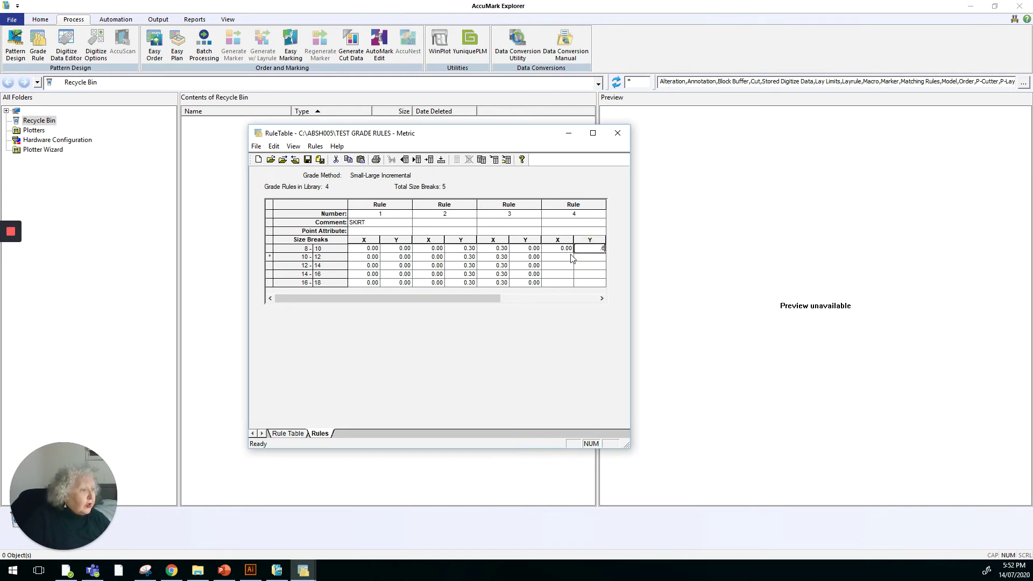
left_click(566, 249)
- Copy rule 4's X and Y values down through the 16-18 size break
left_click_drag(575, 253, 576, 291)
left_click(594, 248)
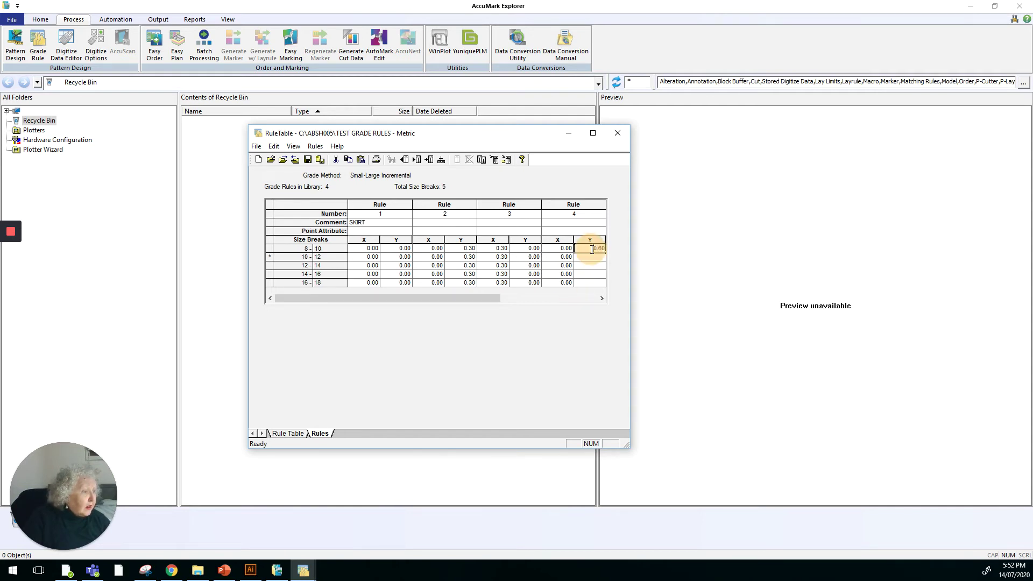
left_click_drag(605, 253, 606, 284)
left_click(602, 299)
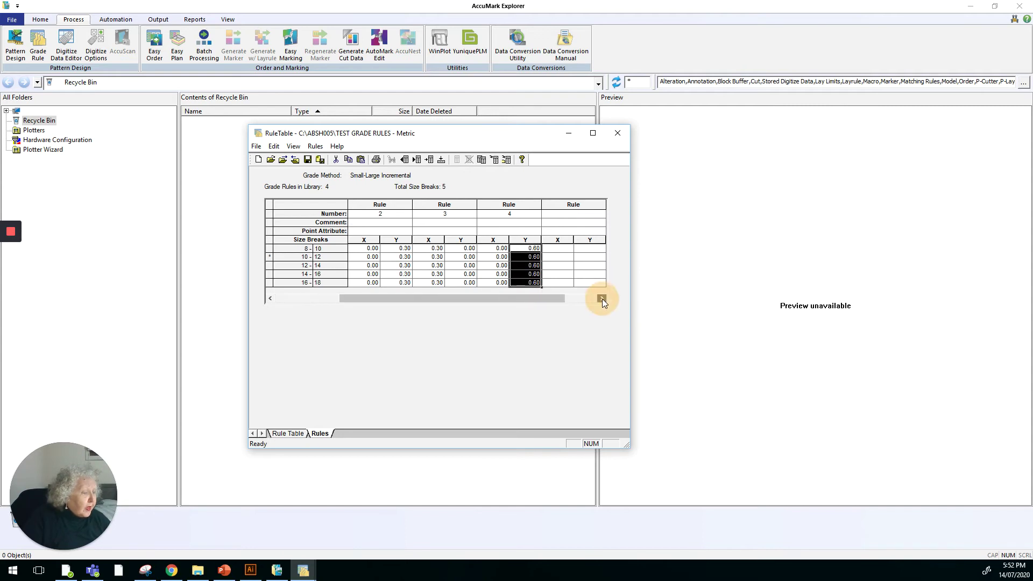
left_click(562, 249)
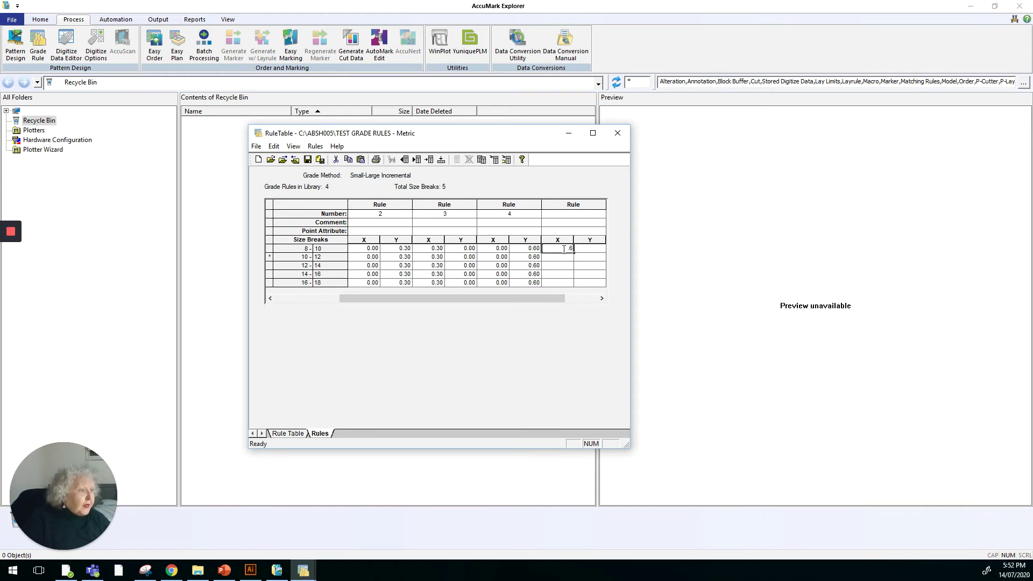
- After dismissing the Rule ID warning, number the rule 5 with 8-10 values X 0.60, Y 0.00
left_click(586, 251)
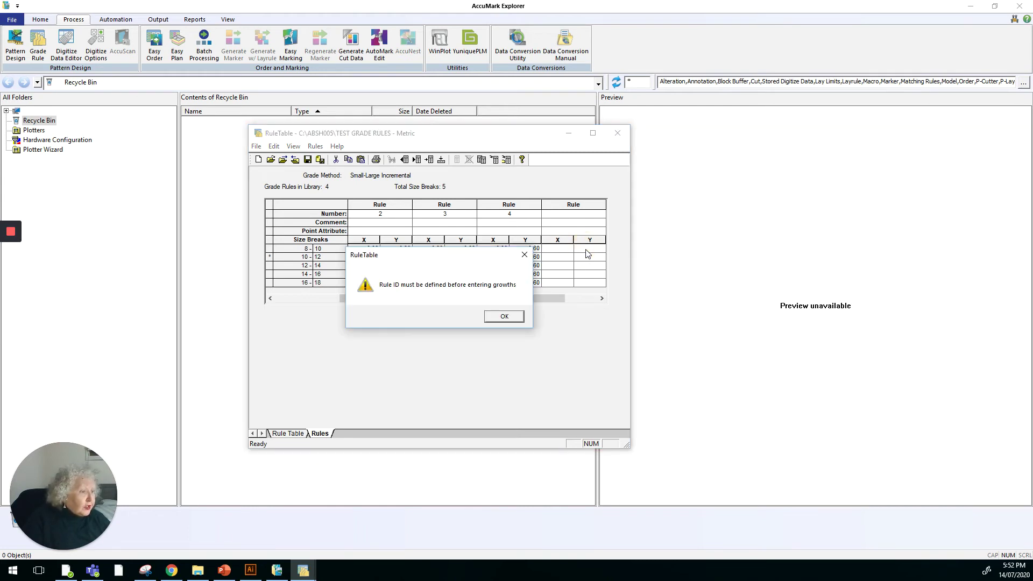
left_click(510, 316)
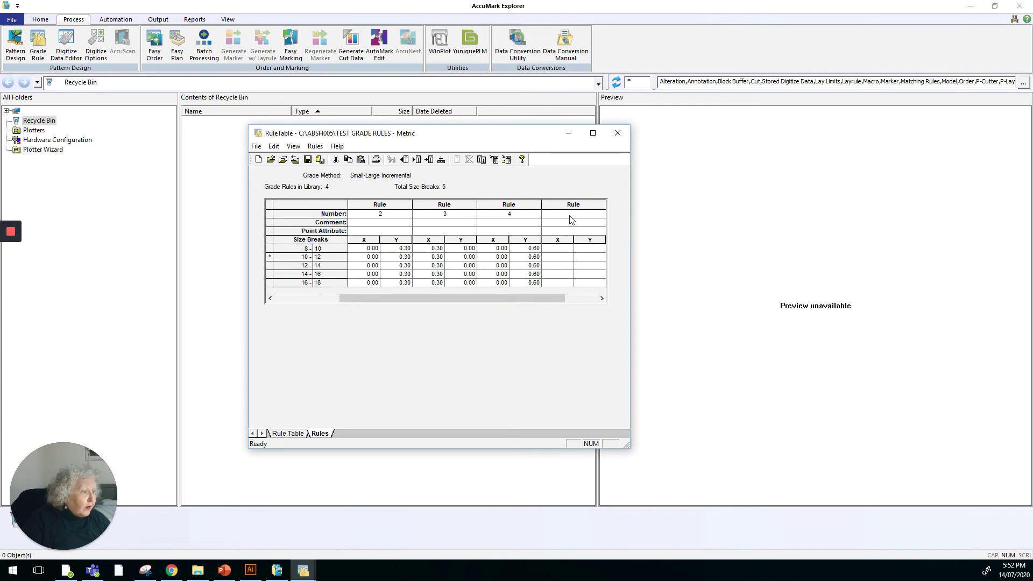
left_click(571, 214)
type("5")
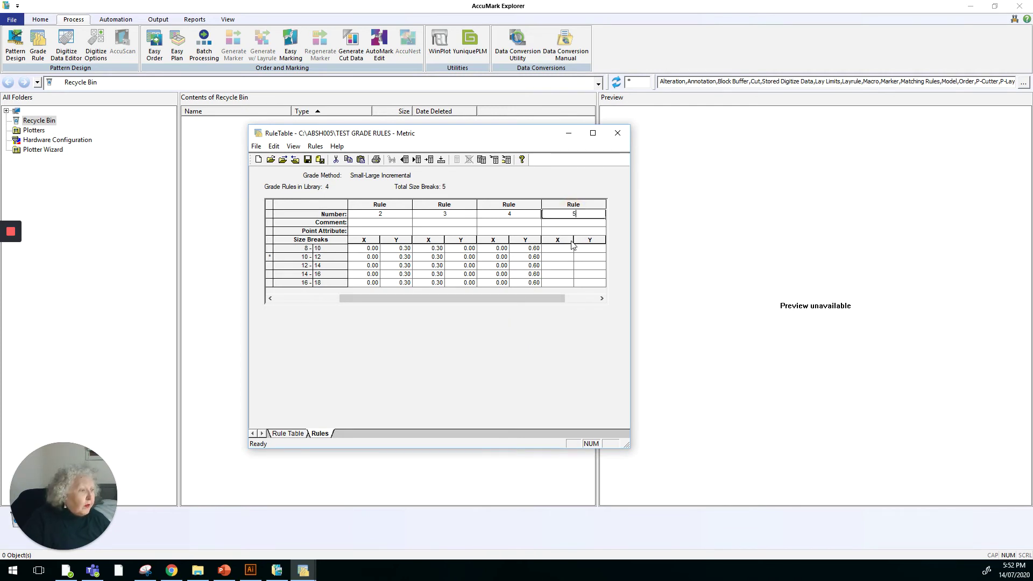
left_click(564, 248)
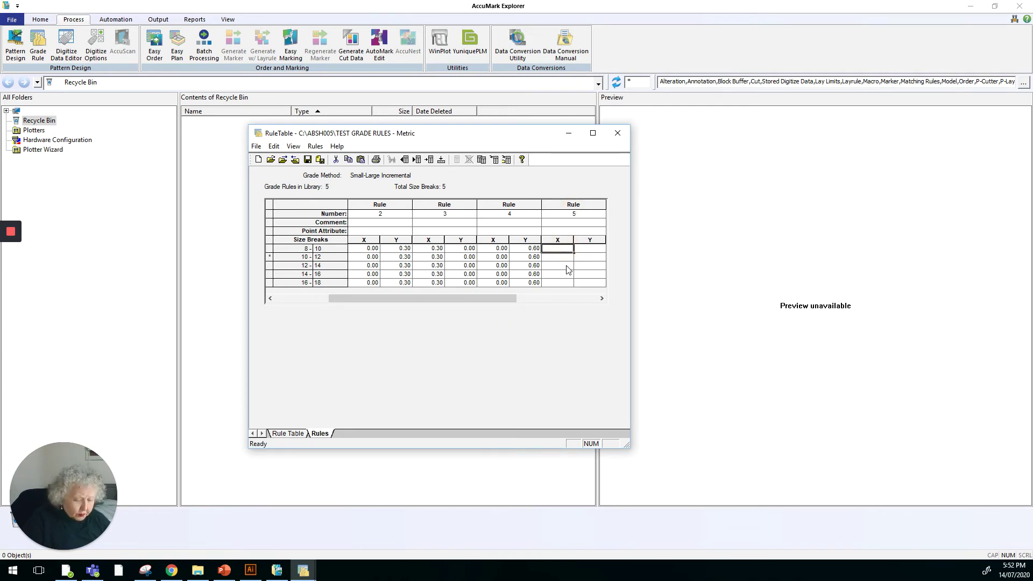
type(".6")
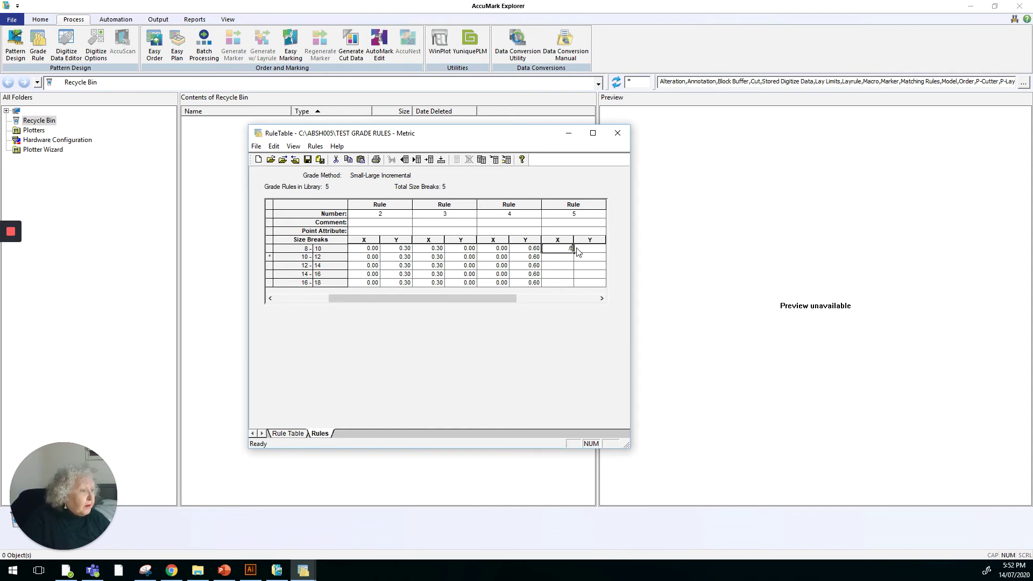
left_click(595, 249)
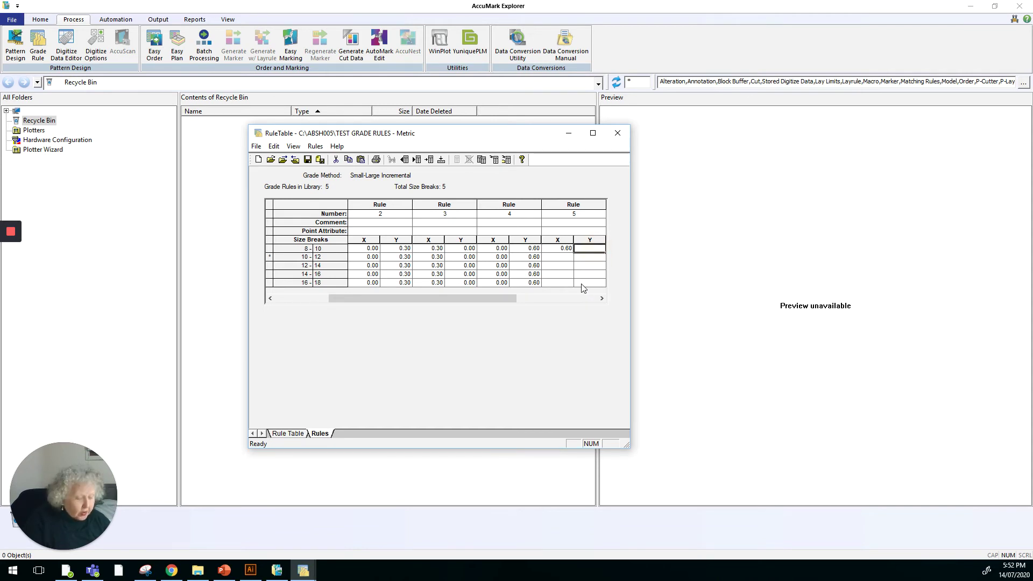
left_click(565, 252)
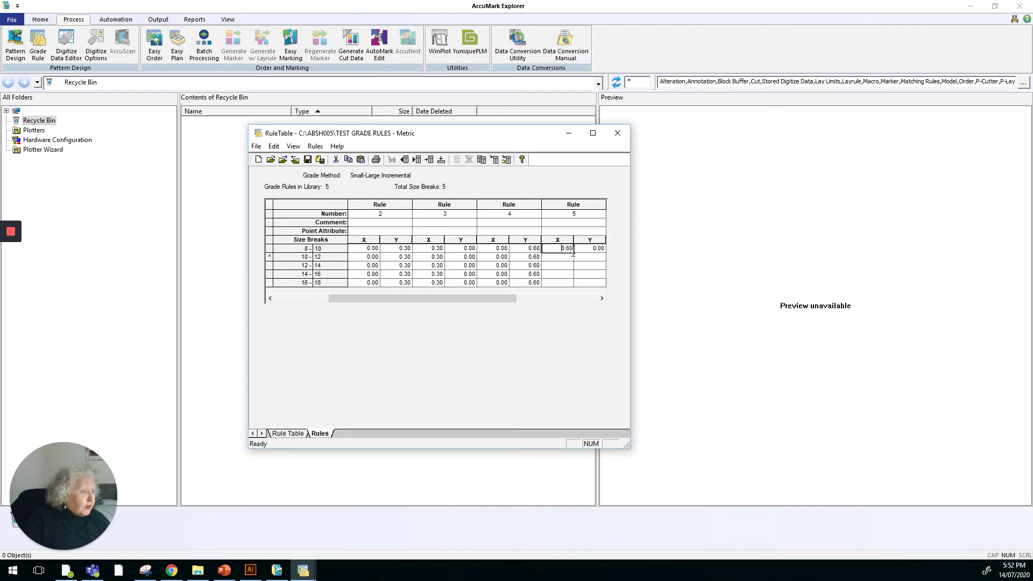
- Fill rule 5's X 0.60 and Y 0.00 down through the 16-18 size break
left_click_drag(573, 253, 574, 284)
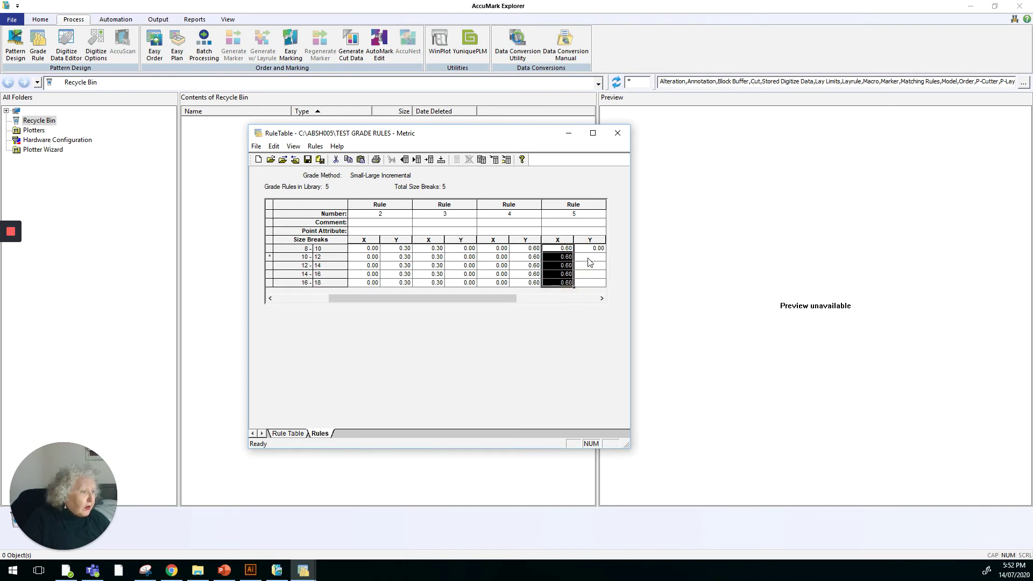
left_click(590, 250)
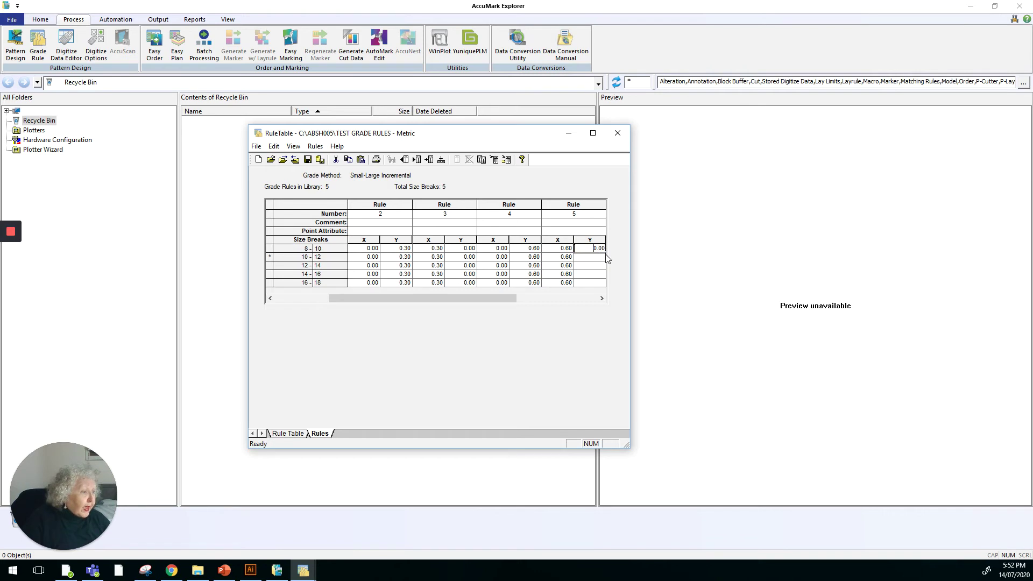
left_click_drag(605, 252, 610, 290)
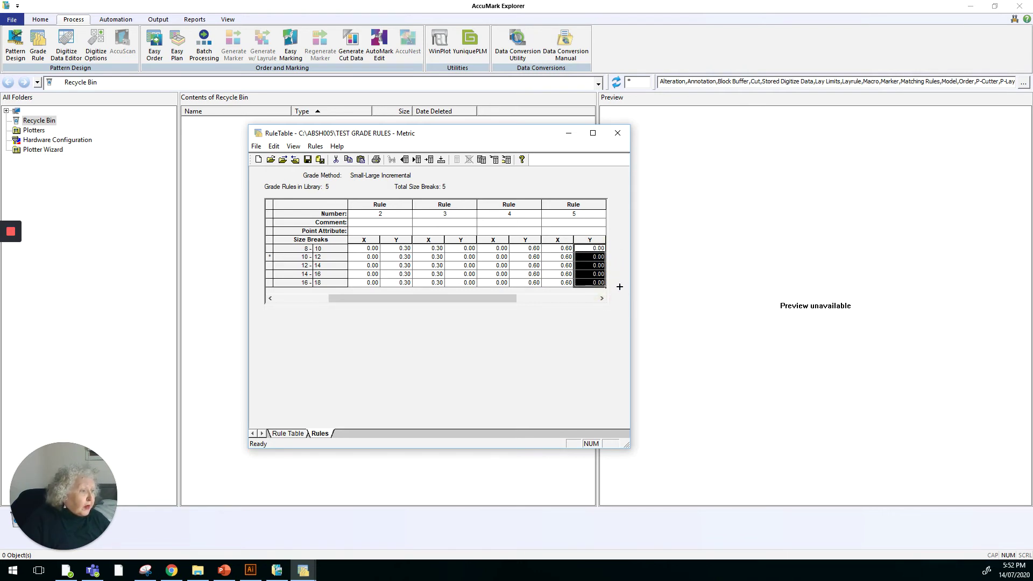
left_click(601, 298)
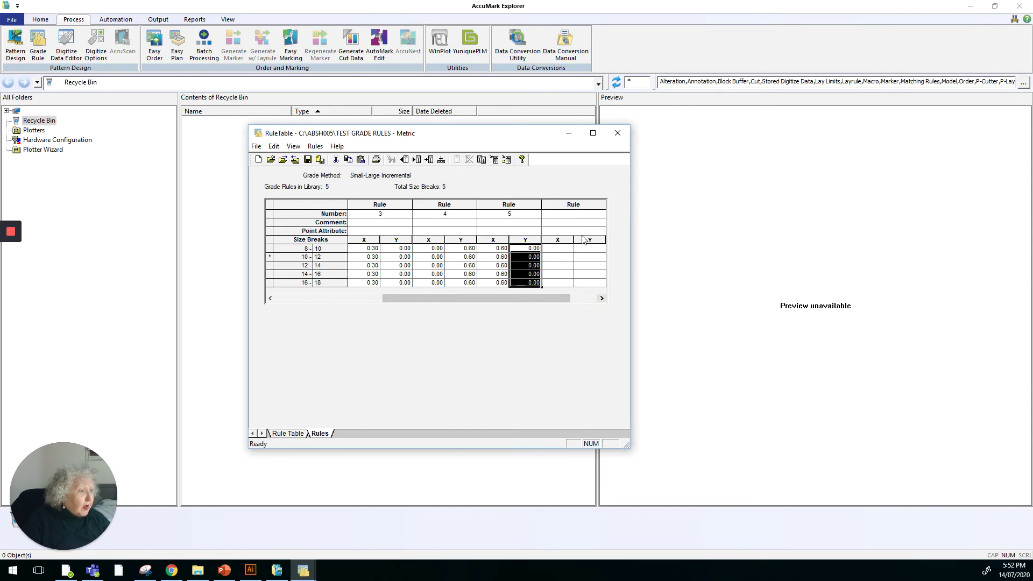
- Number the new rule 6 and give its 8-10 break X 0.00 and Y 0.65
left_click(578, 215)
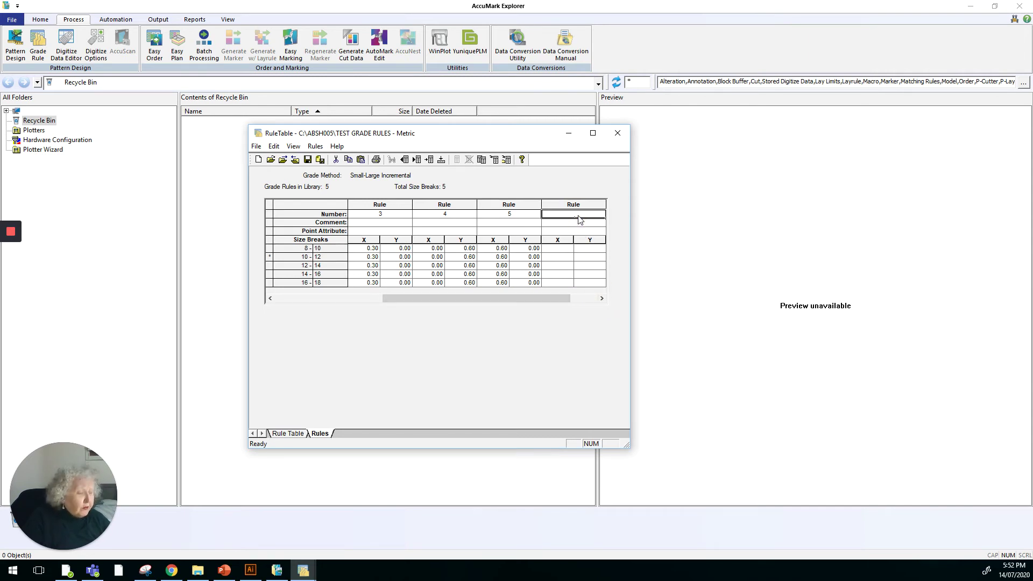
type("6")
left_click(560, 248)
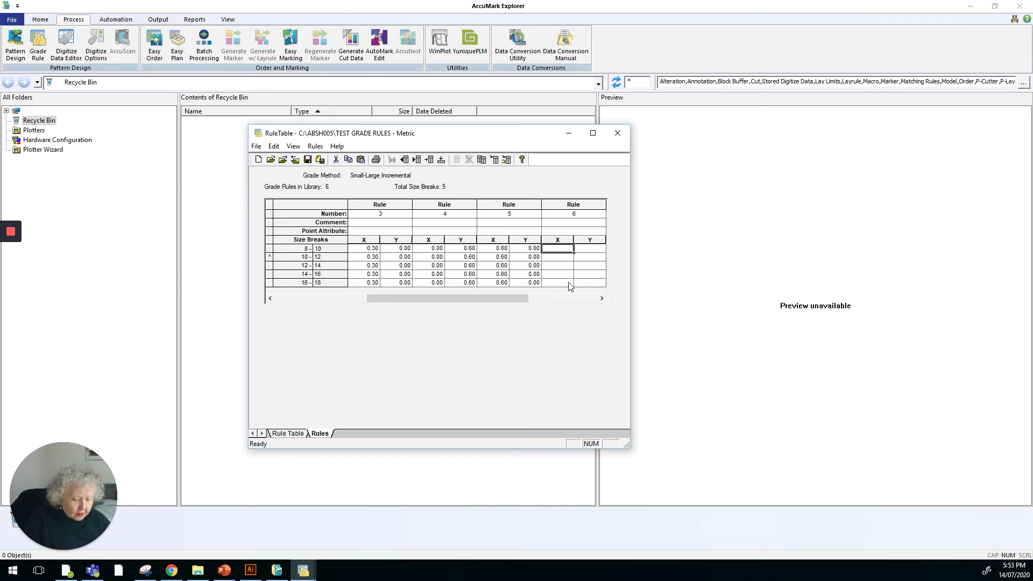
type("0")
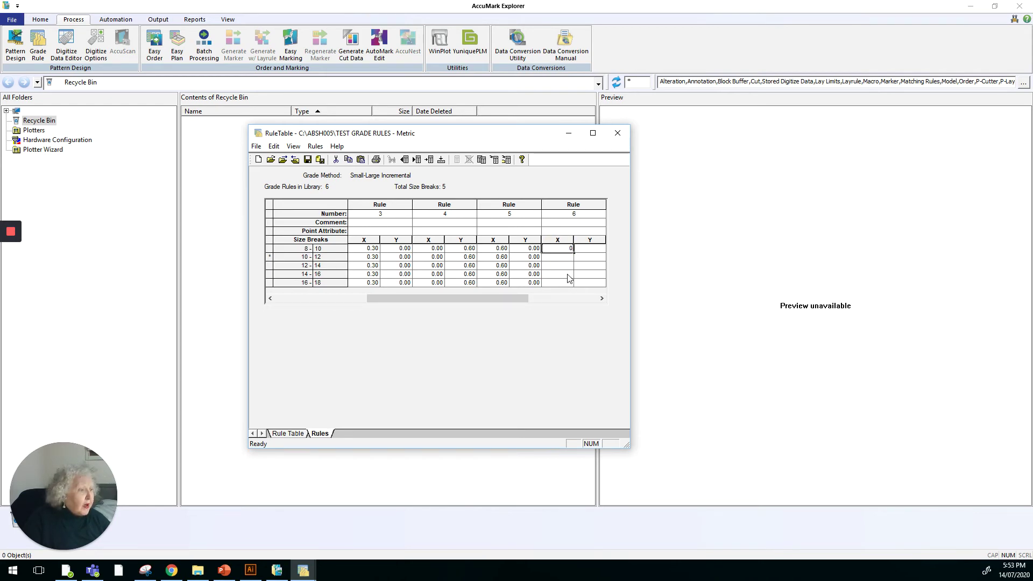
left_click(590, 250)
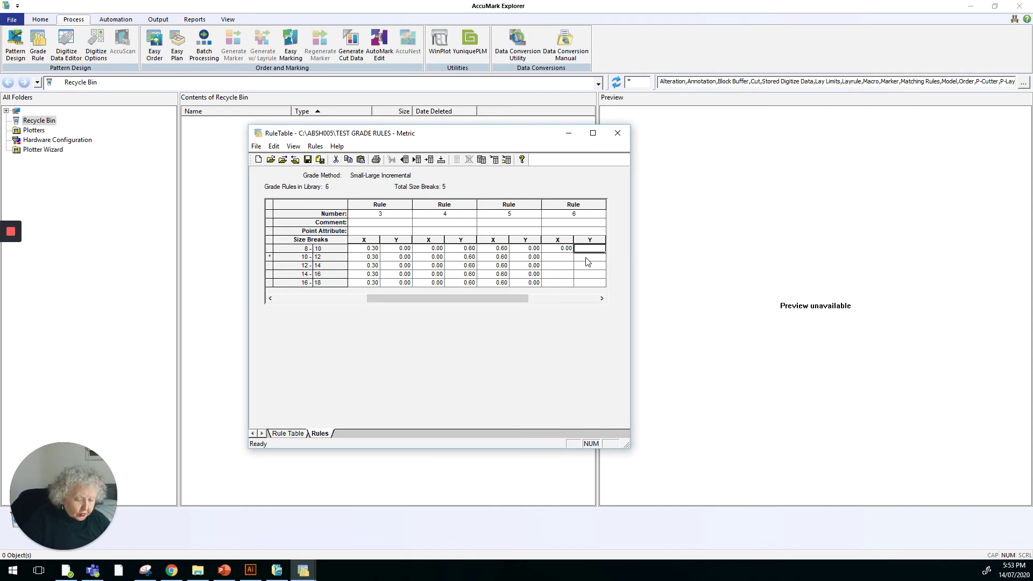
type(".65")
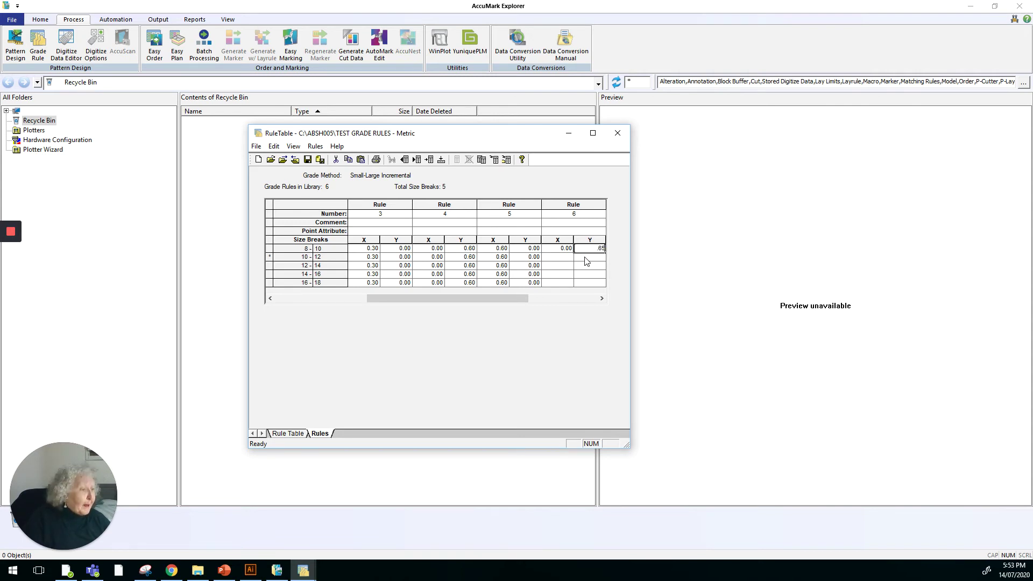
left_click(570, 250)
- Copy rule 6's X 0.00 and Y 0.65 down through the 16-18 size break
left_click_drag(572, 253, 572, 285)
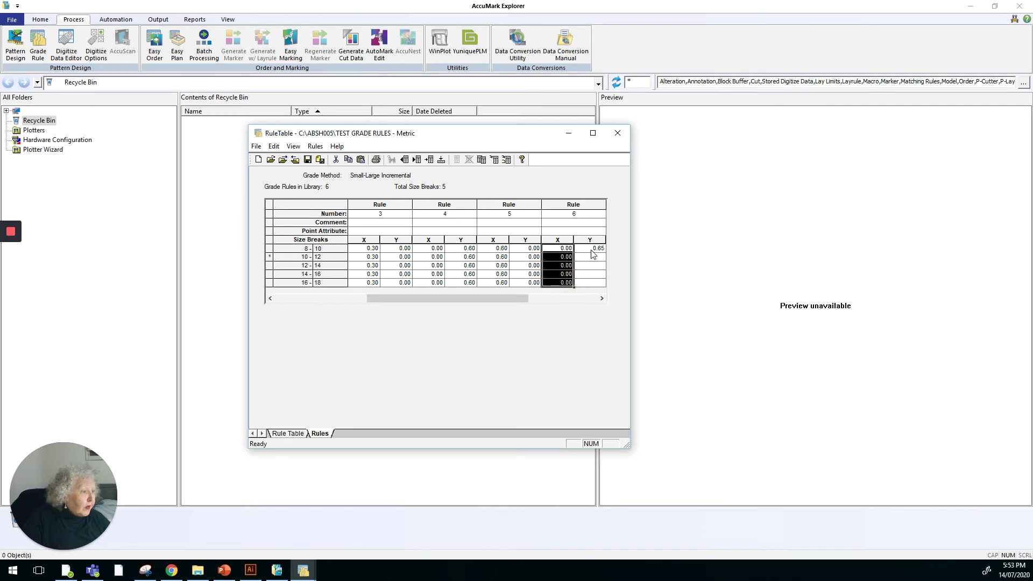
left_click(594, 249)
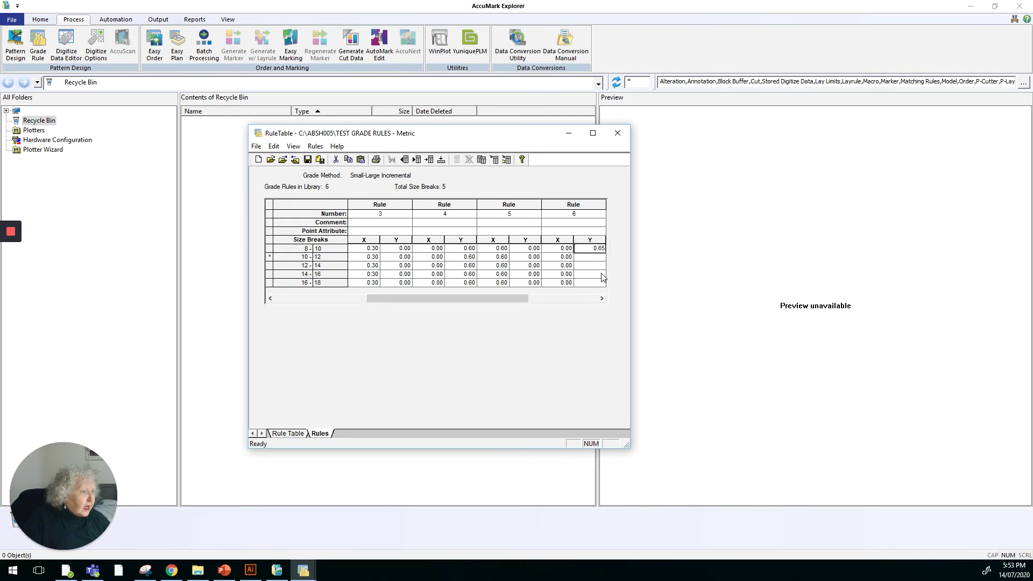
left_click(601, 298)
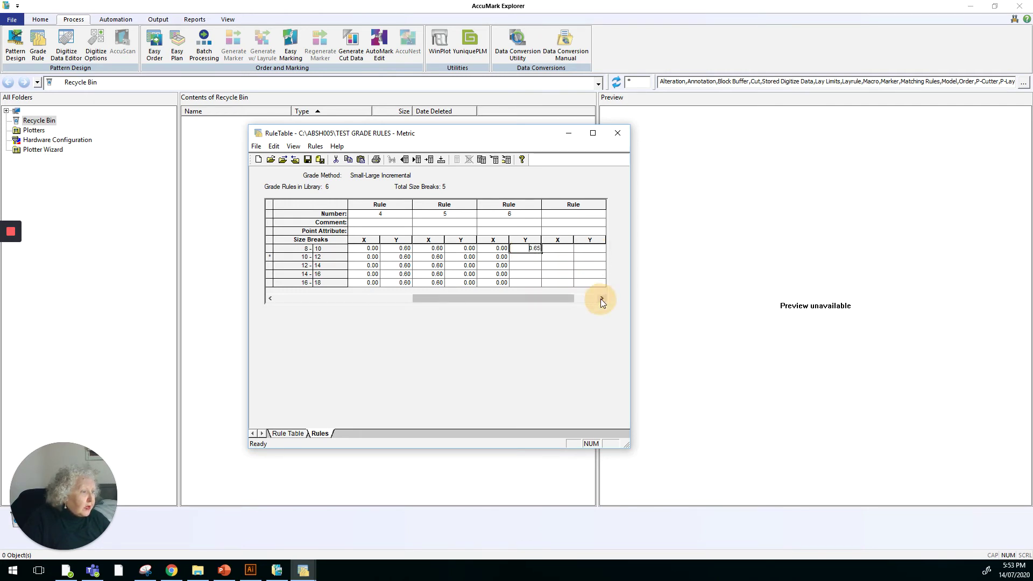
left_click(543, 258)
double_click(538, 248)
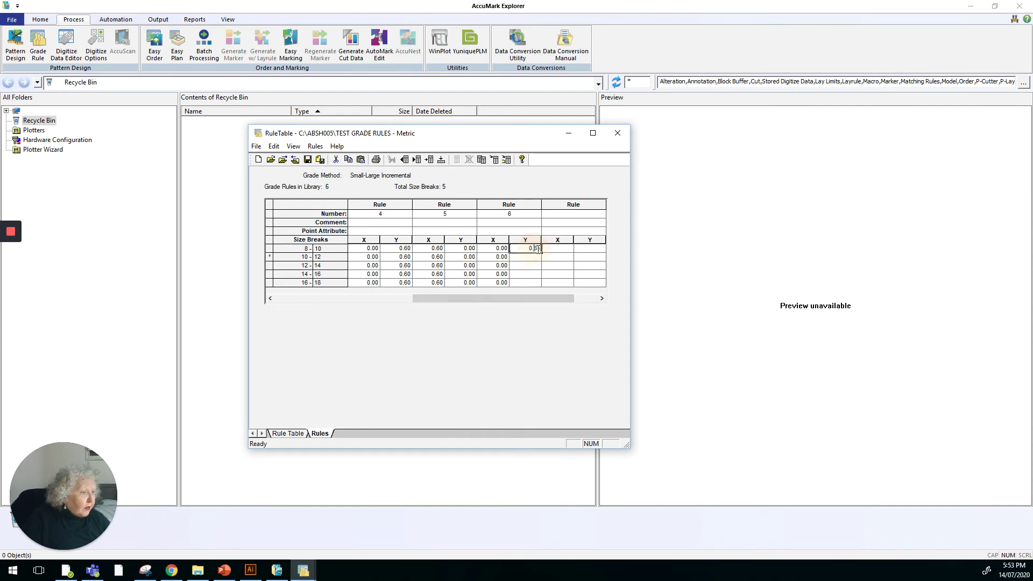
left_click_drag(541, 252, 543, 287)
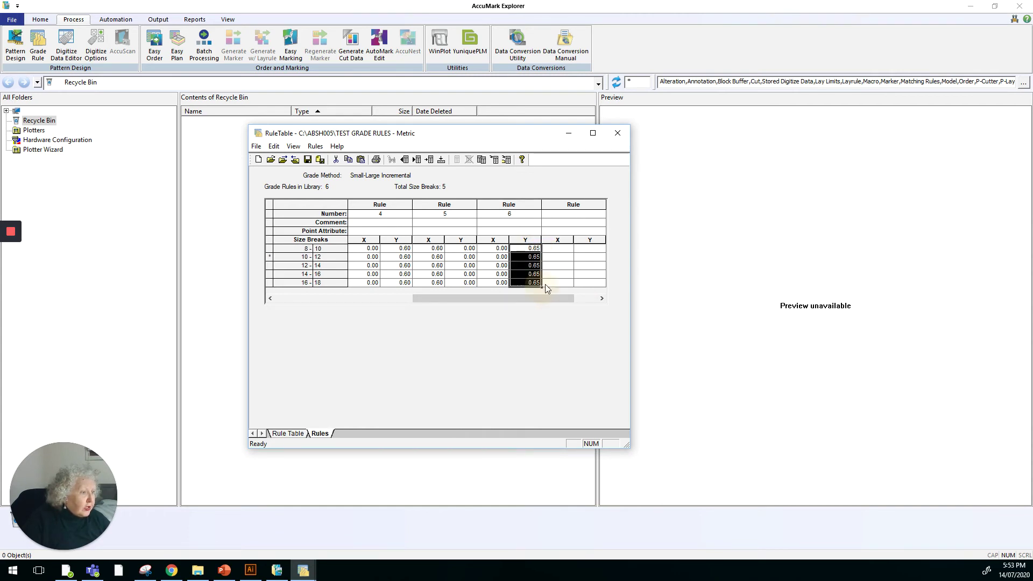
- Enter 7 in the next empty rule Number cell, leaving its grade values blank
left_click(573, 214)
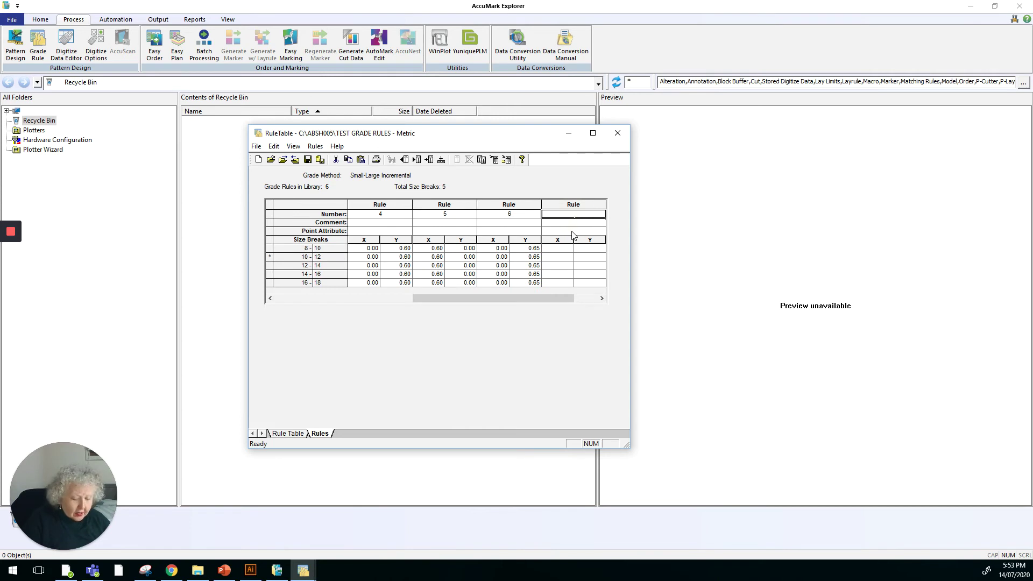
type("7")
left_click(559, 248)
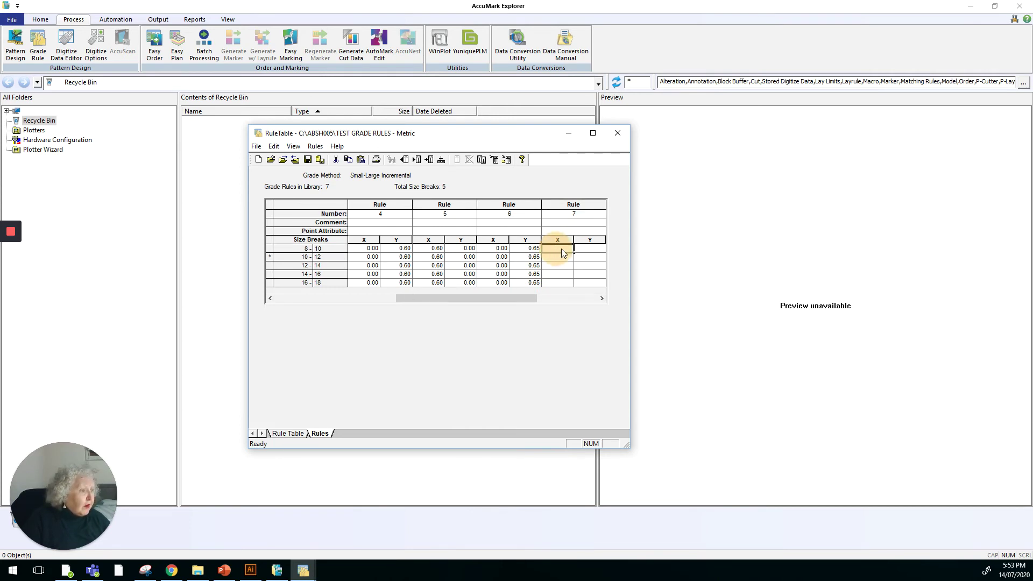